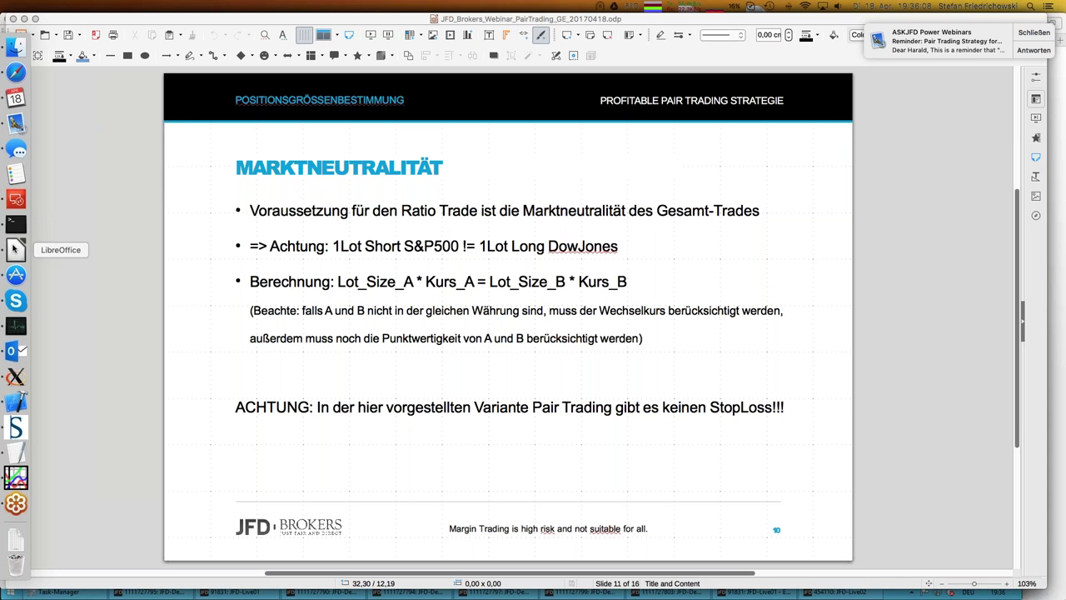
# Switch from the presentation to the Ratio_BrentWti_2.ods spreadsheet in LibreOffice
pyautogui.click(14, 249)
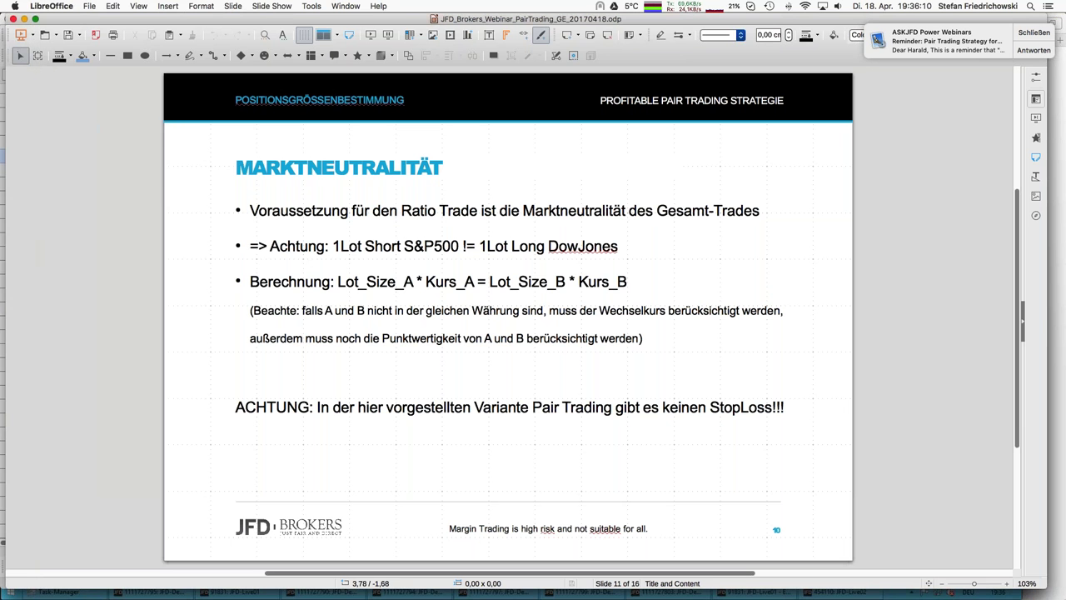
pyautogui.click(348, 7)
pyautogui.click(366, 60)
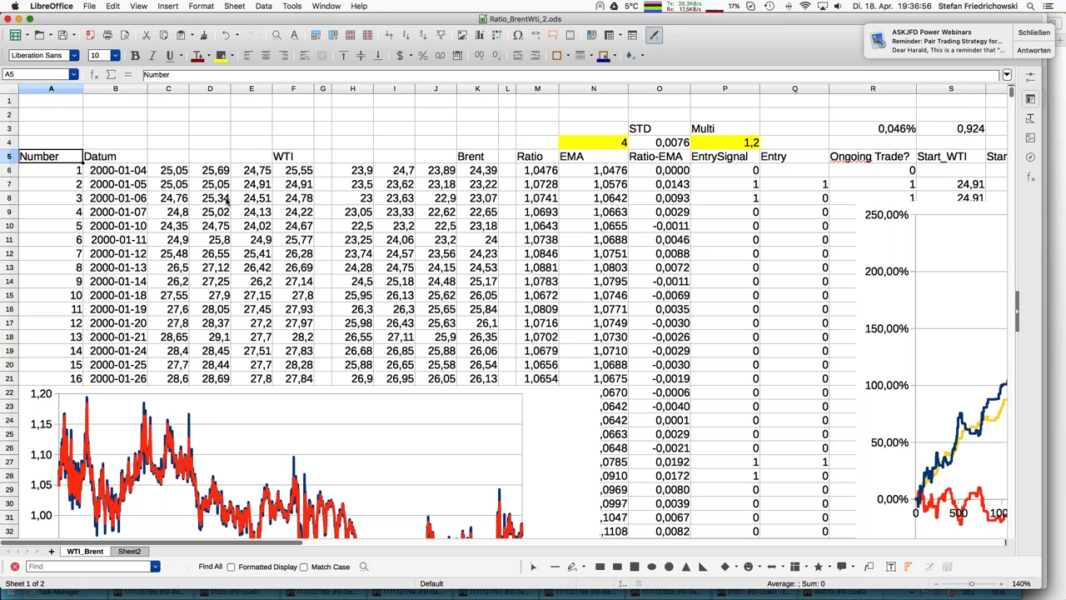
# Inspect the WTI and Brent price columns and the Ratio formula in row 6
pyautogui.click(297, 171)
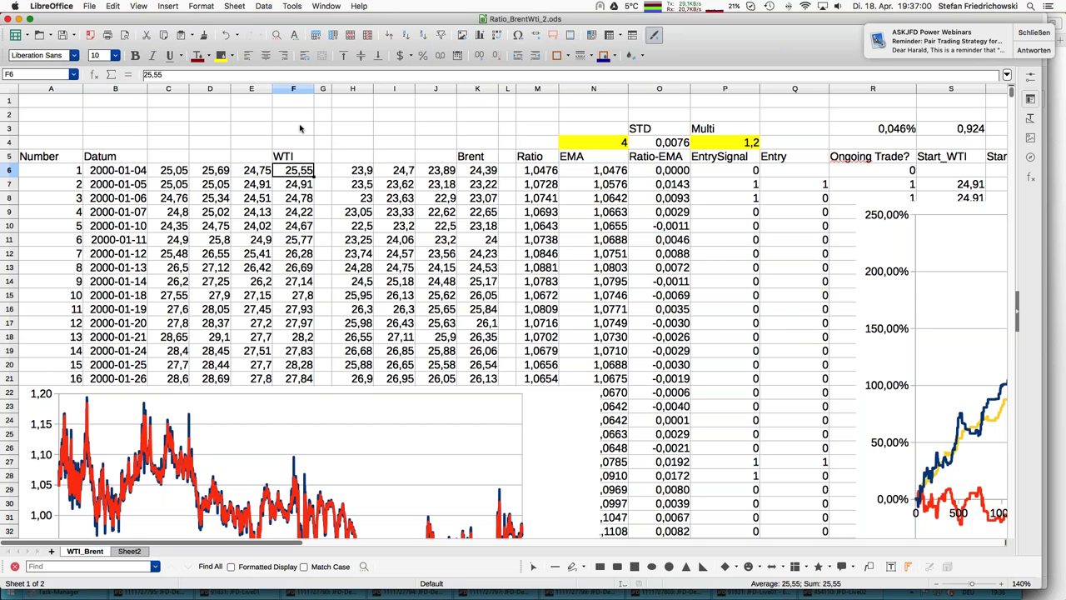
pyautogui.click(296, 88)
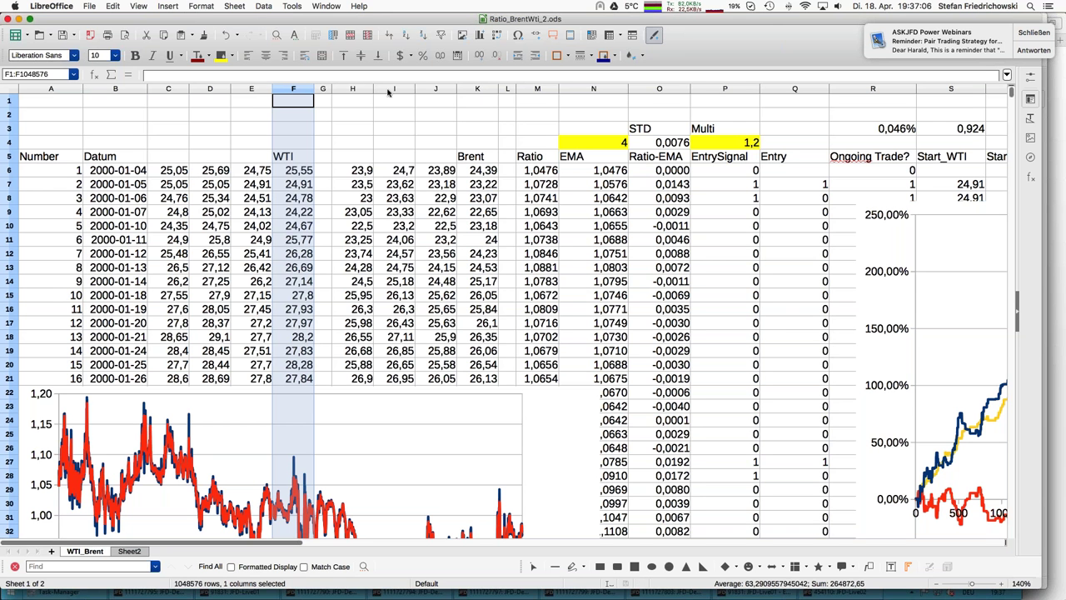
pyautogui.click(474, 90)
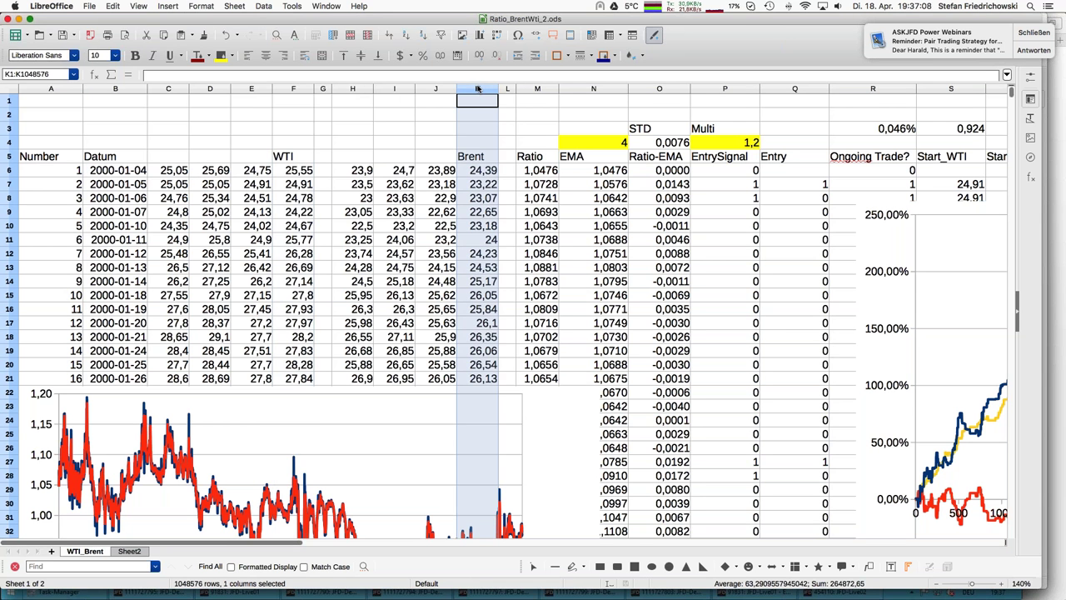
pyautogui.click(479, 169)
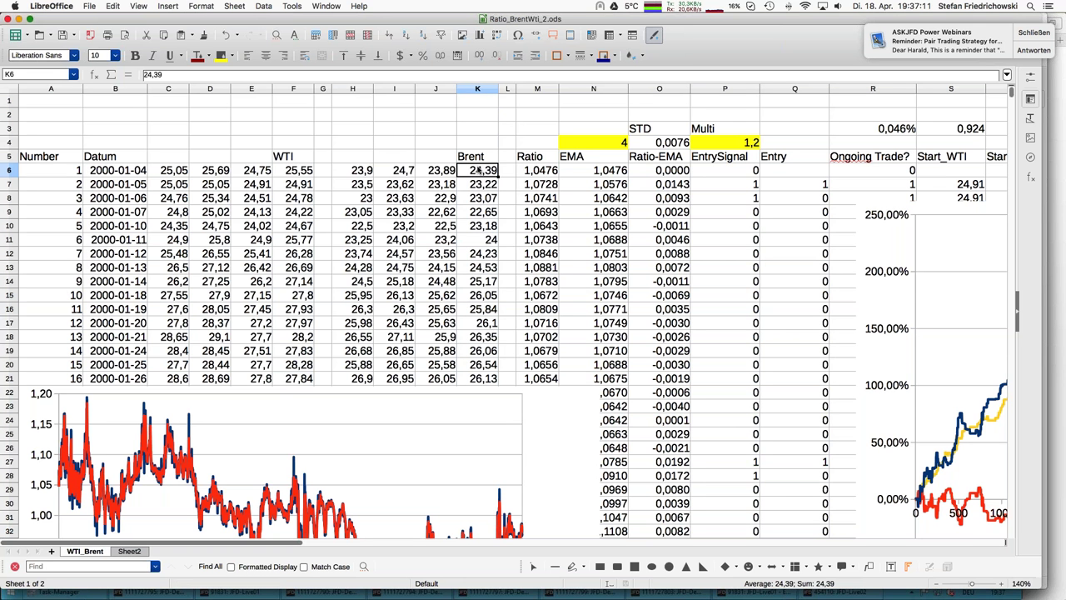
pyautogui.click(543, 173)
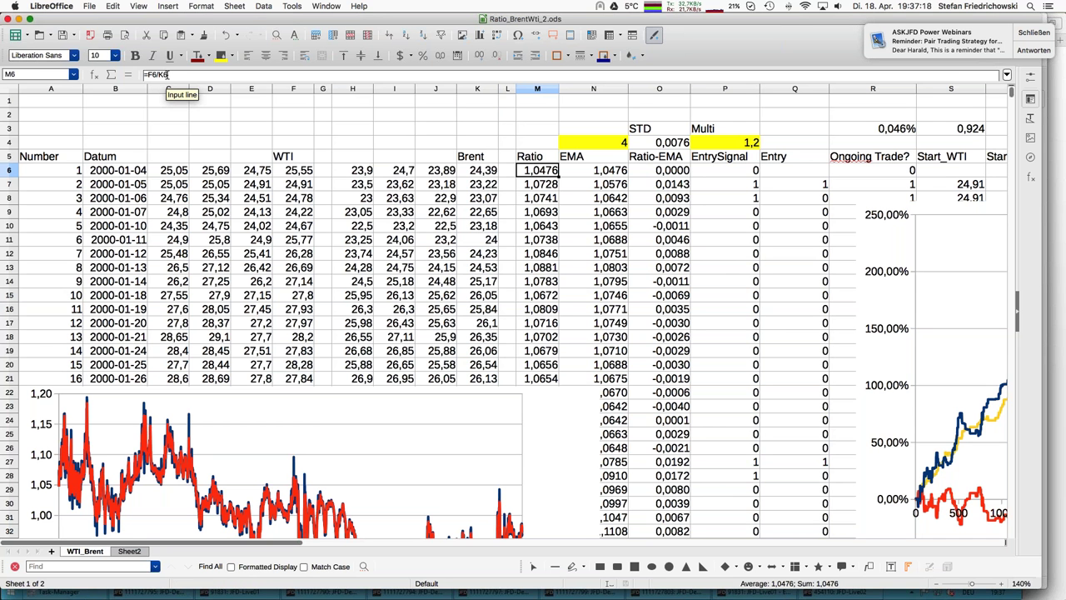
# Inspect the EMA formulas in rows 6 to 10 and the Ratio-EMA formula in row 10
pyautogui.click(620, 175)
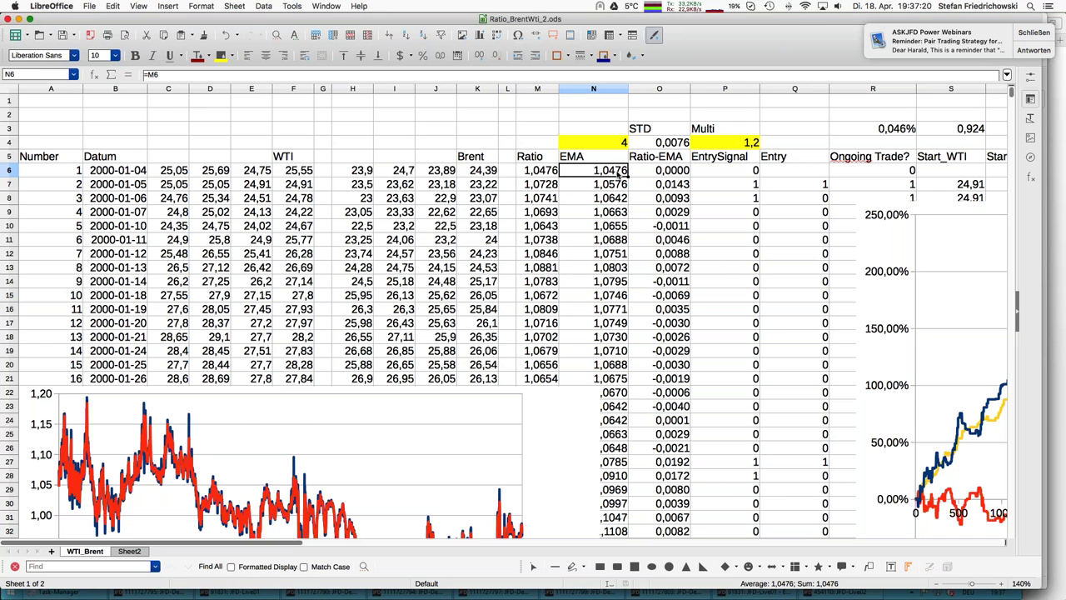
pyautogui.click(623, 184)
pyautogui.press('Down')
pyautogui.press('Down')
pyautogui.press('Down')
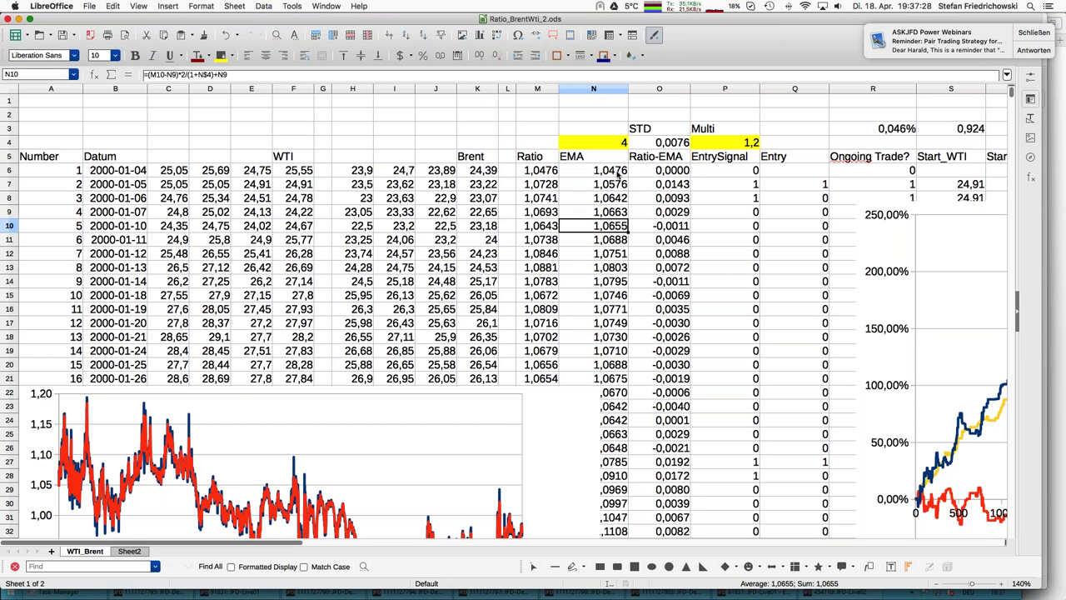
pyautogui.press('Right')
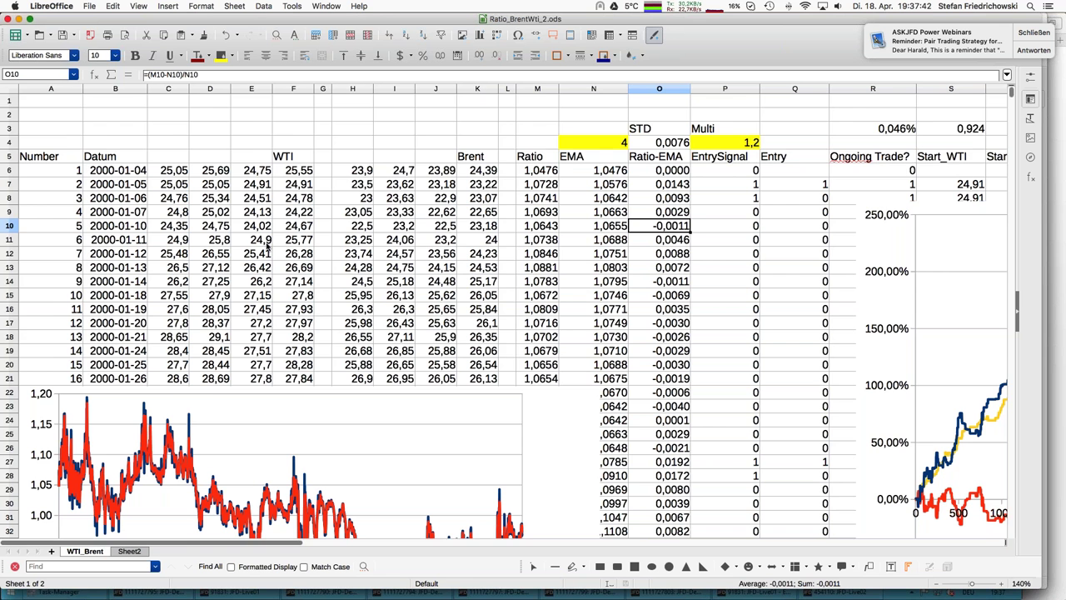
# Examine the full-history chart of Ratio and EMA and the shorter-period line chart below it
pyautogui.scroll(-4, 268, 246)
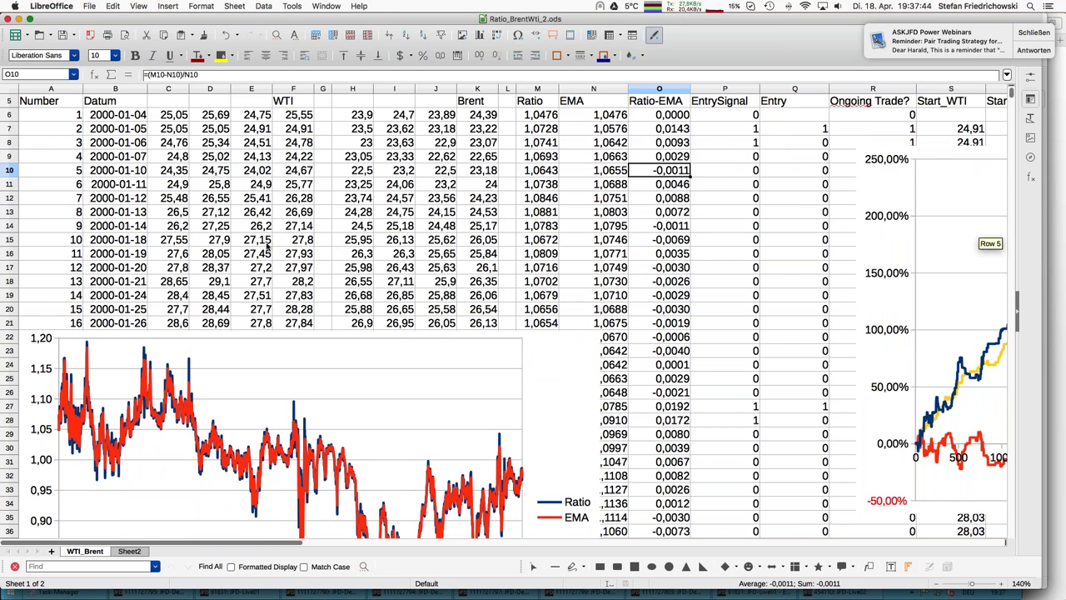
pyautogui.scroll(-11, 268, 247)
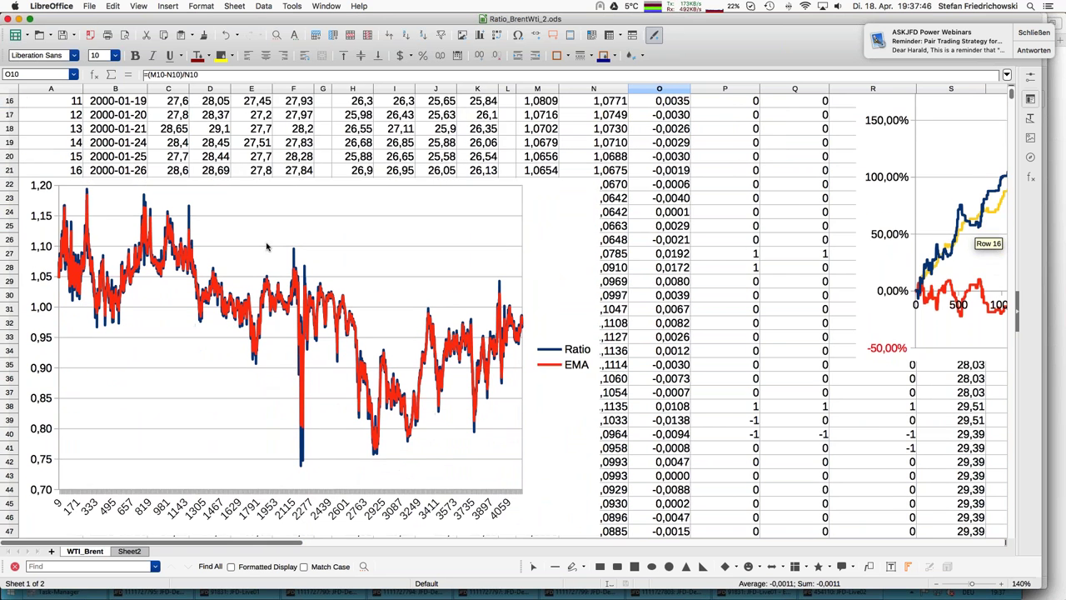
pyautogui.scroll(-2, 268, 247)
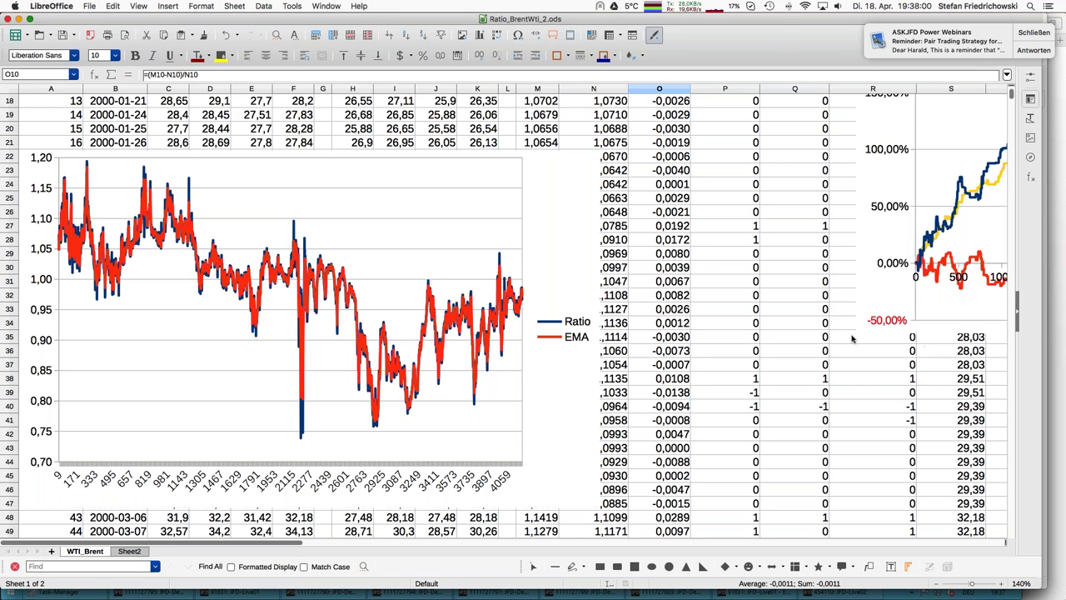
pyautogui.scroll(-3, 614, 312)
pyautogui.scroll(-6, 614, 311)
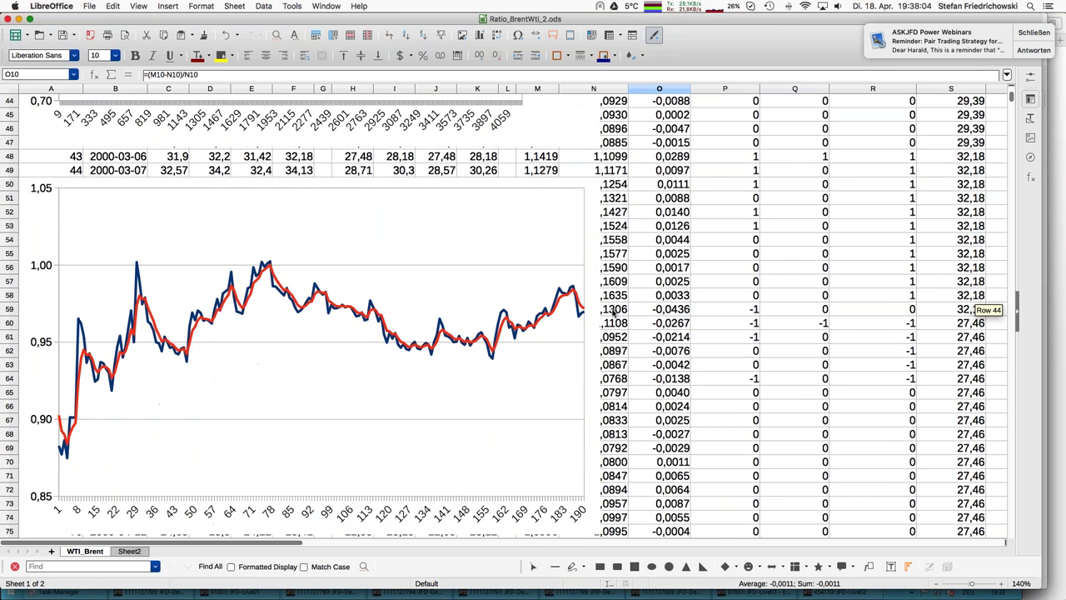
pyautogui.scroll(-1, 614, 310)
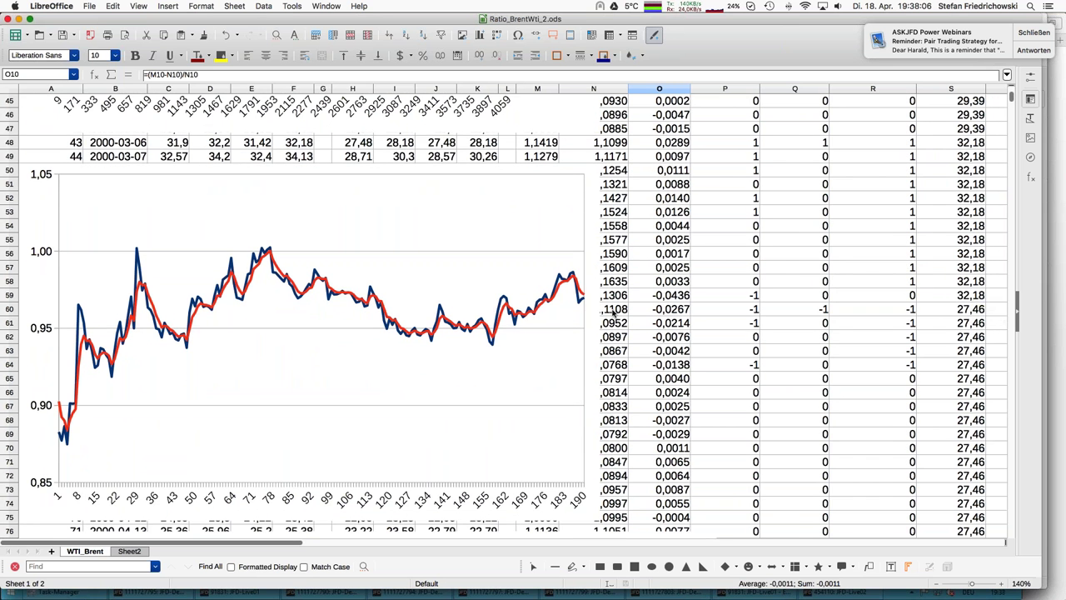
pyautogui.scroll(-1, 614, 310)
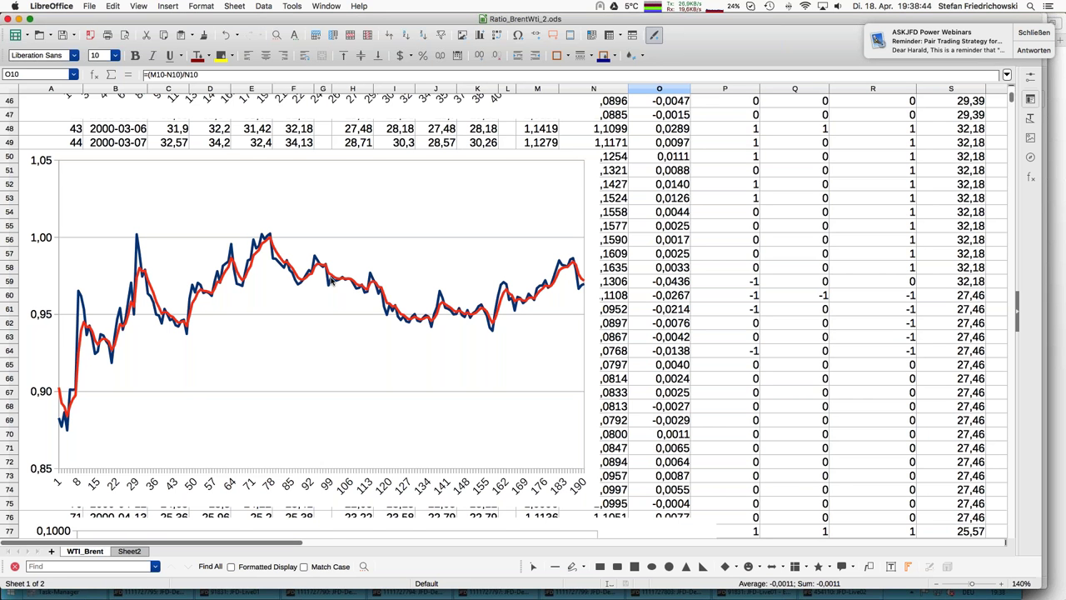
pyautogui.scroll(-3, 331, 281)
pyautogui.scroll(-4, 330, 281)
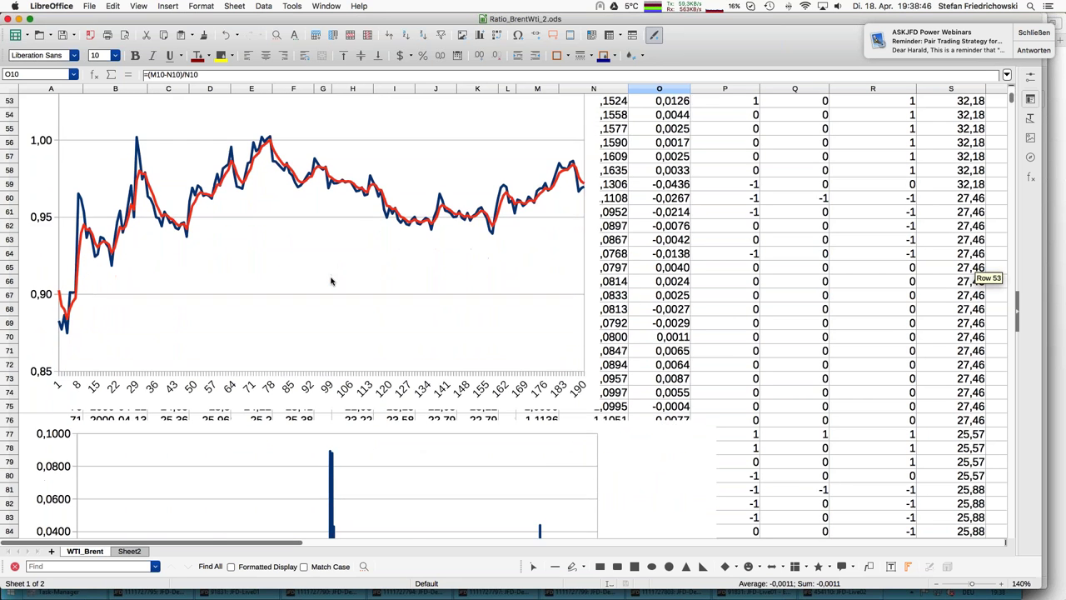
pyautogui.scroll(-1, 331, 281)
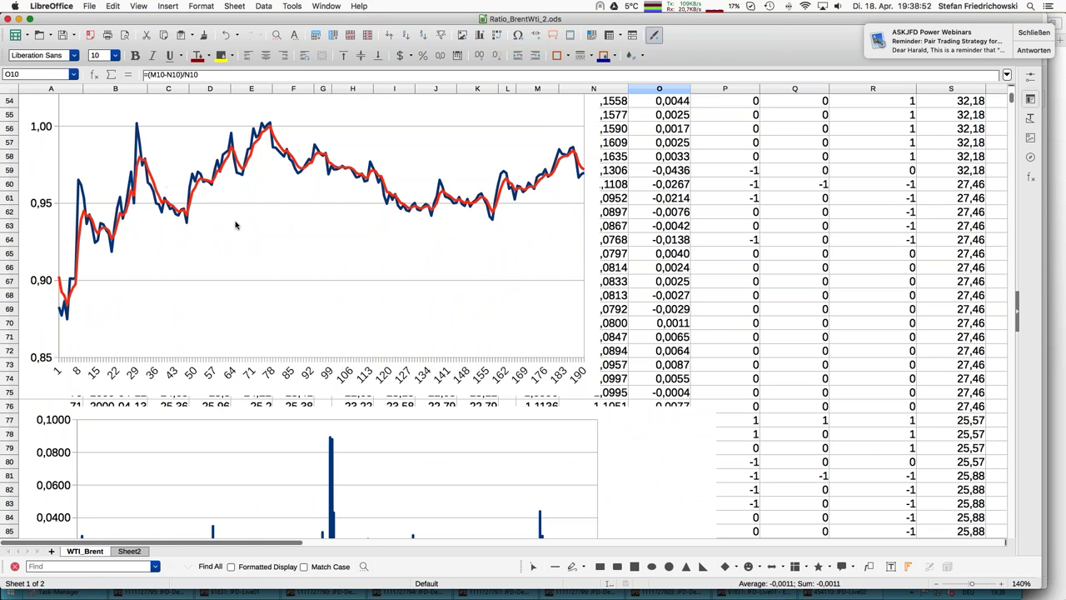
pyautogui.scroll(-2, 239, 224)
pyautogui.scroll(-1, 239, 224)
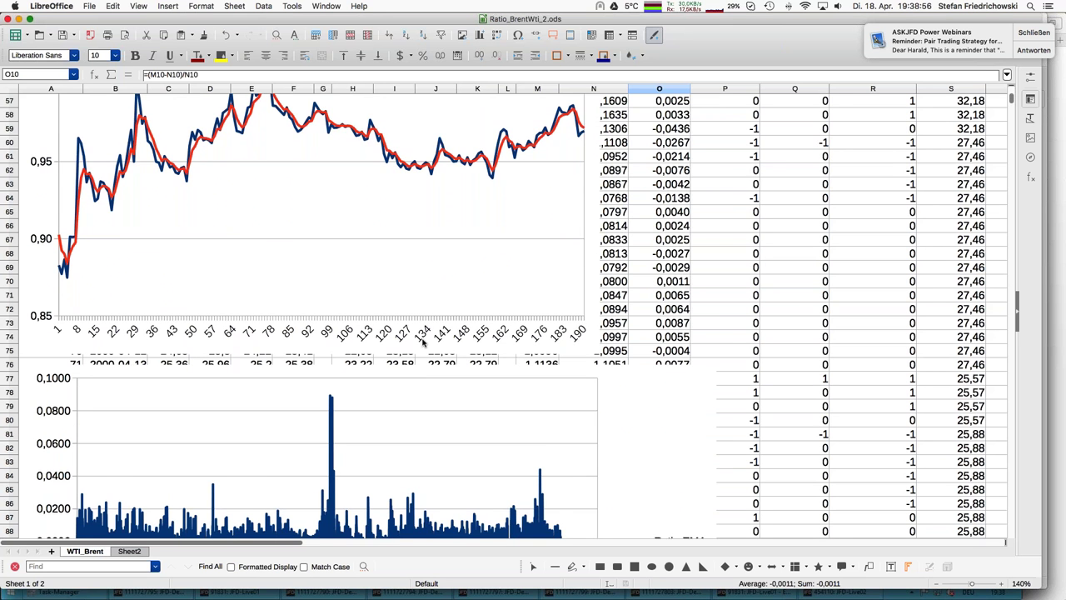
# Examine the full-history Ratio-EMA chart and the detail chart covering points 4000 to 4200
pyautogui.scroll(-10, 422, 343)
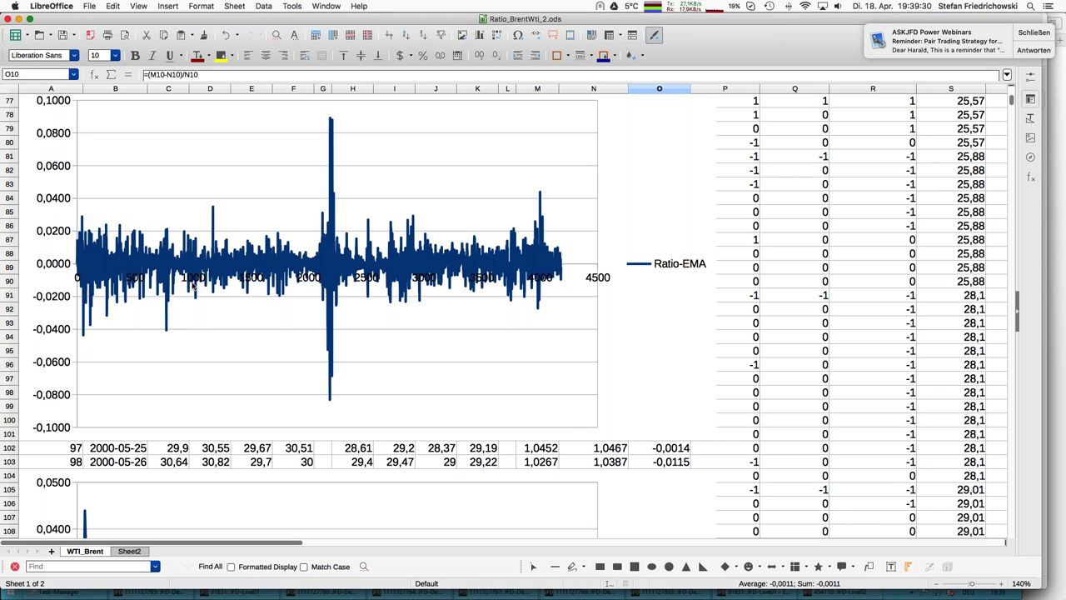
pyautogui.scroll(-1, 193, 284)
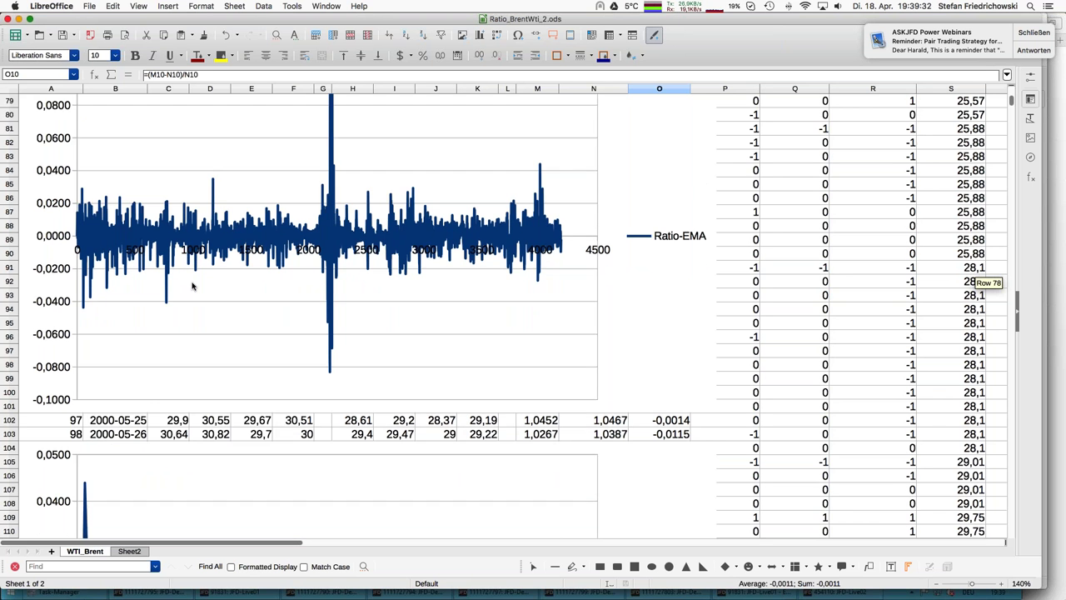
pyautogui.scroll(-8, 192, 285)
pyautogui.scroll(-2, 193, 285)
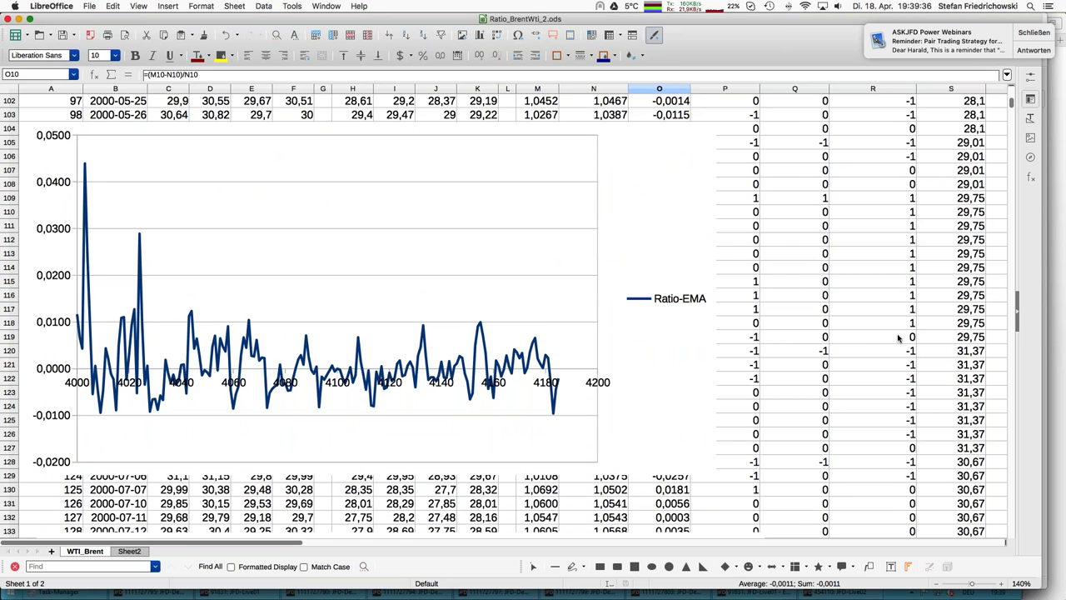
pyautogui.scroll(-1, 444, 278)
pyautogui.scroll(-2, 444, 278)
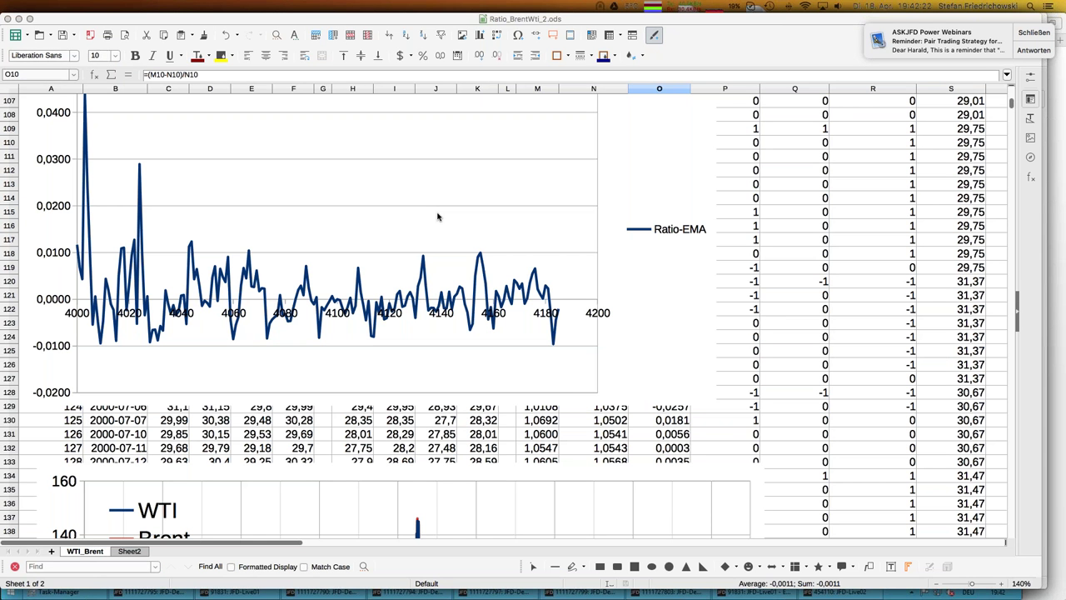
# Inspect the EntrySignal formulas in column P at rows 110 and 116
pyautogui.click(738, 140)
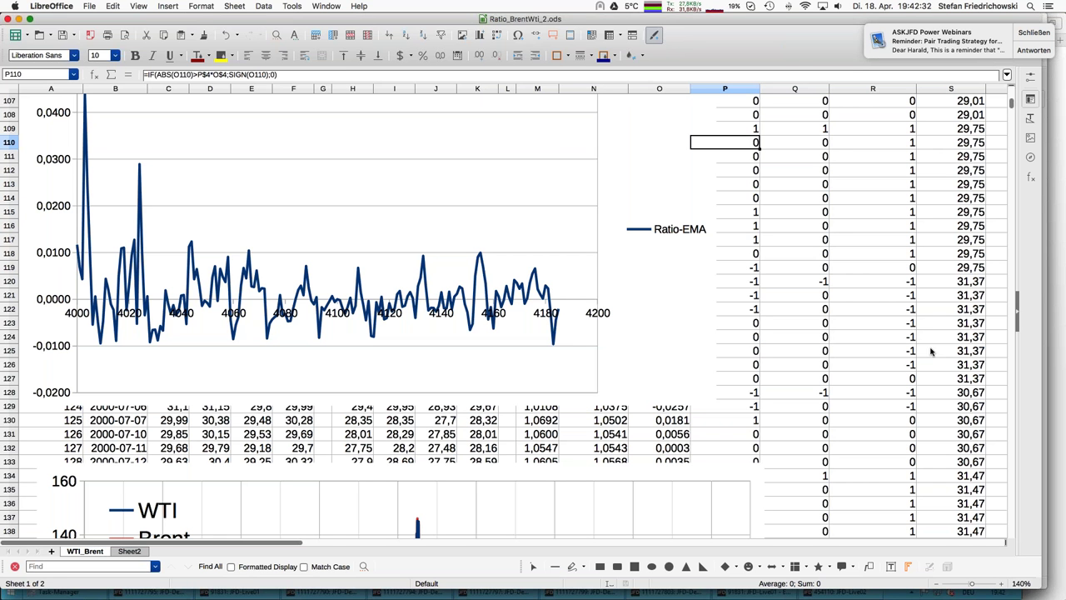
pyautogui.click(747, 230)
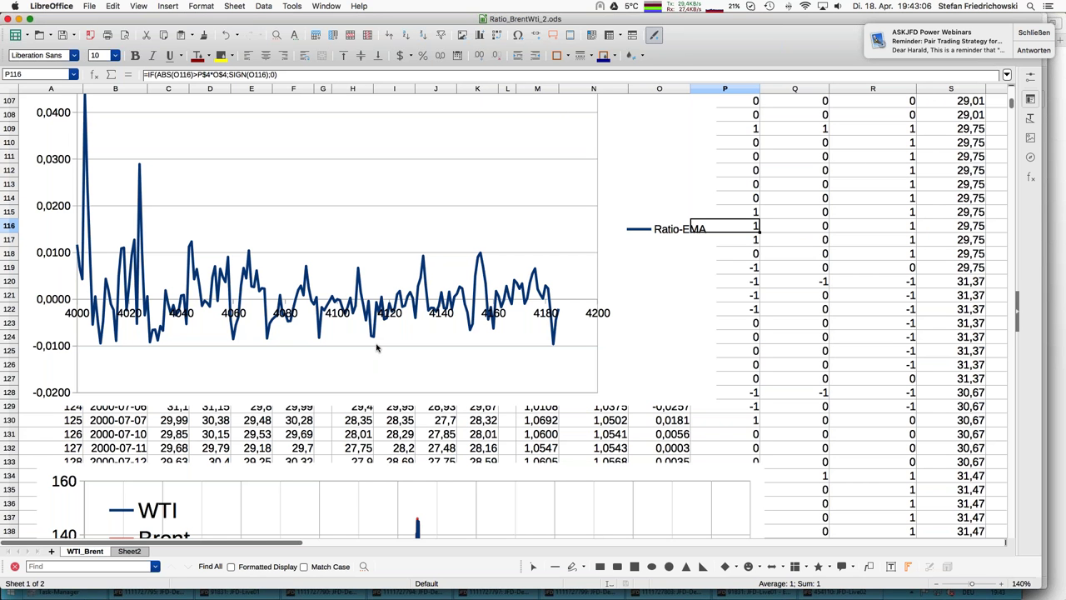
pyautogui.click(755, 128)
# Review the header cells above the table, including the RSQ formula in S3, the Multi parameter in P4 and the EMA parameter in N4
pyautogui.scroll(20, 755, 128)
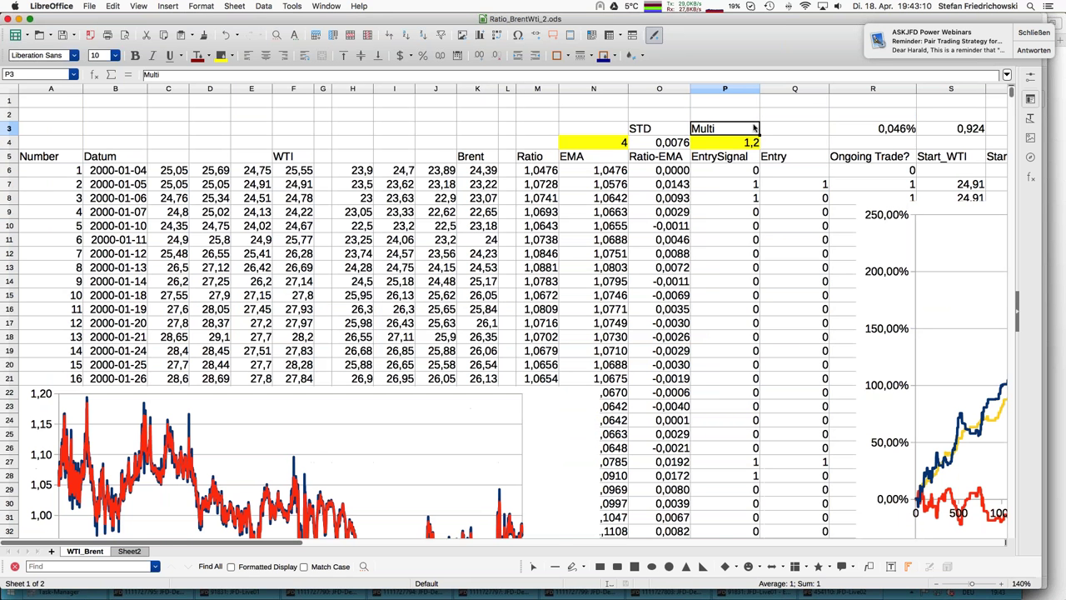
pyautogui.click(754, 127)
pyautogui.press('Right')
pyautogui.press('Right')
pyautogui.press('Right')
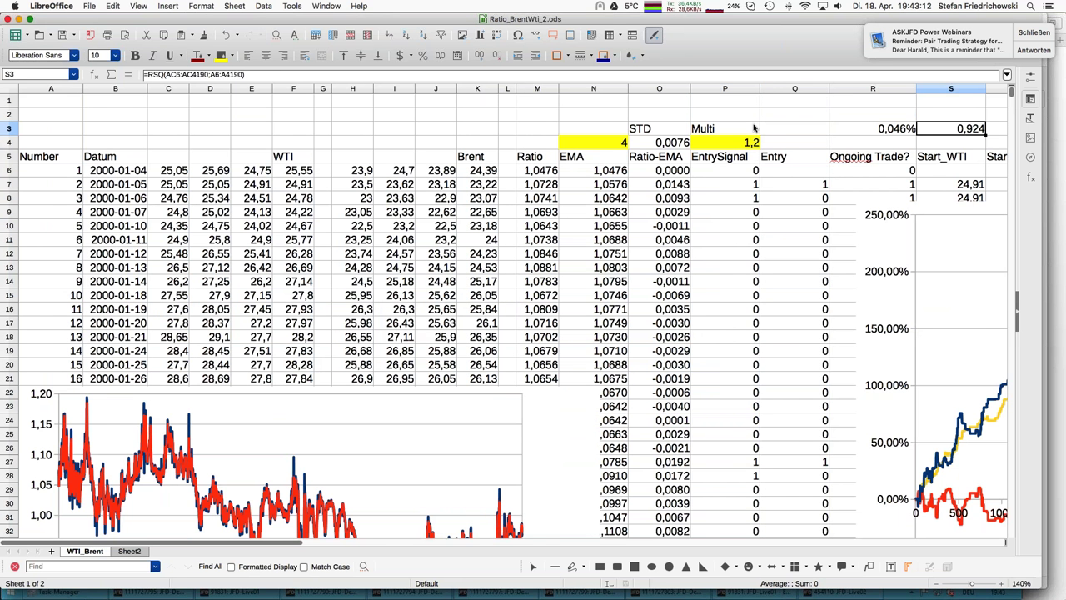
pyautogui.press('Left')
pyautogui.press('Left')
pyautogui.press('Left')
pyautogui.press('Left')
pyautogui.press('Left')
pyautogui.press('Down')
pyautogui.press('Down')
pyautogui.press('Up')
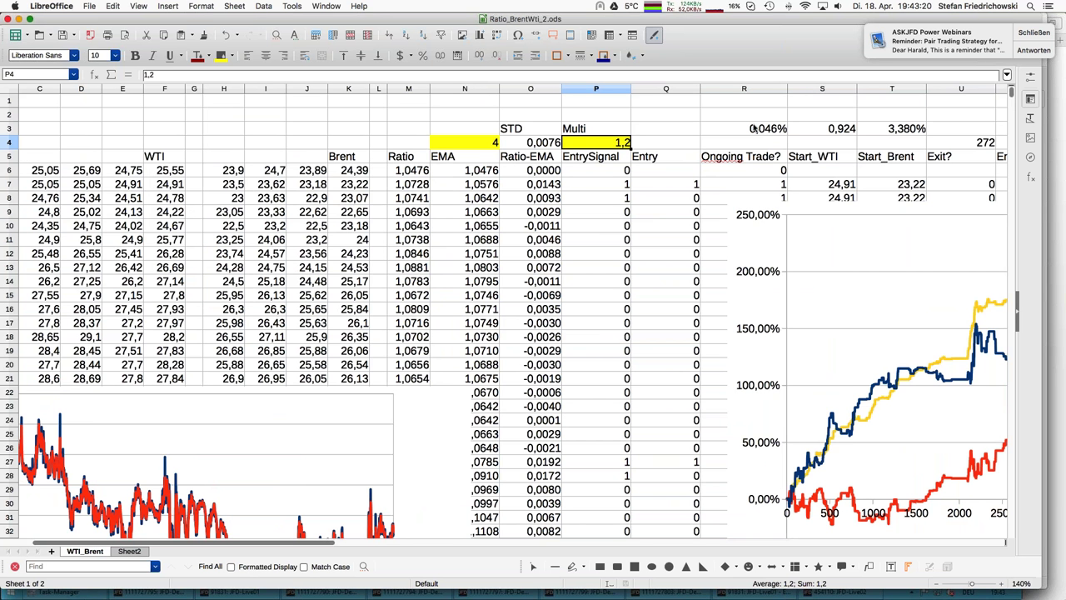
pyautogui.press('Left')
pyautogui.press('Left')
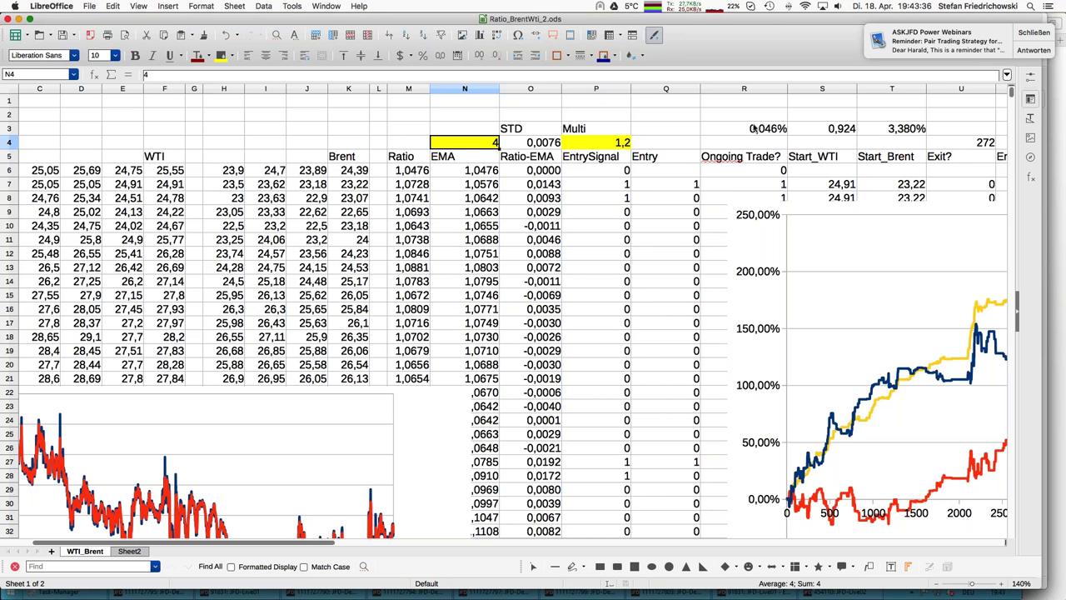
# Go along row 4 to column Z to view the spread settings, trade result columns and the cumulative Sum_WTI, Sum_Brent and Sum chart
pyautogui.press('Right')
pyautogui.press('Right')
pyautogui.press('Right')
pyautogui.press('Right')
pyautogui.press('Right')
pyautogui.press('Right')
pyautogui.press('Right')
pyautogui.press('Right')
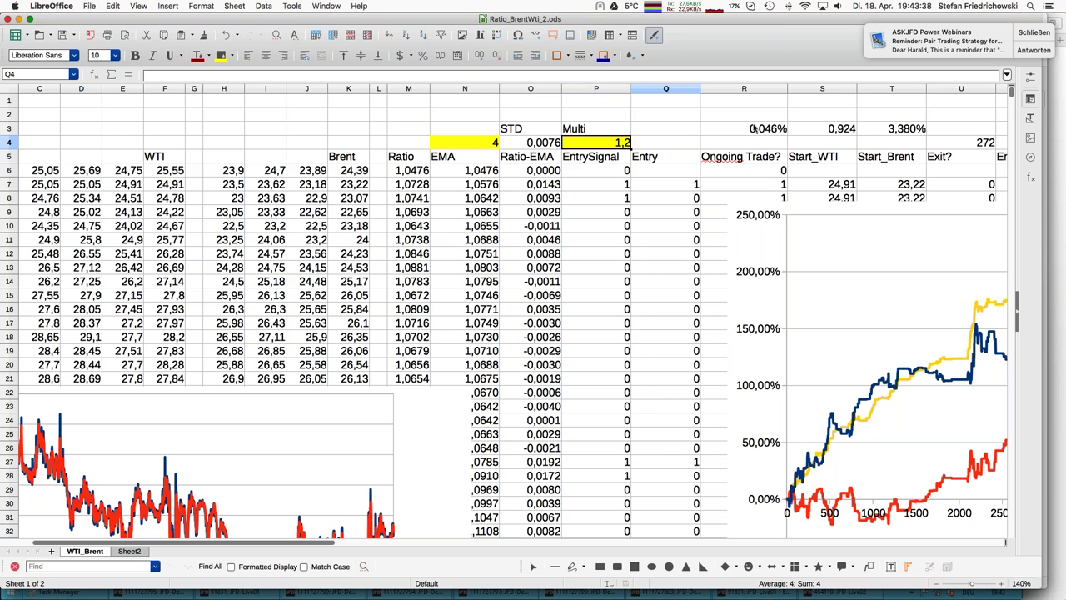
pyautogui.press('Right')
pyautogui.press('Right')
pyautogui.press('Right')
pyautogui.press('Right')
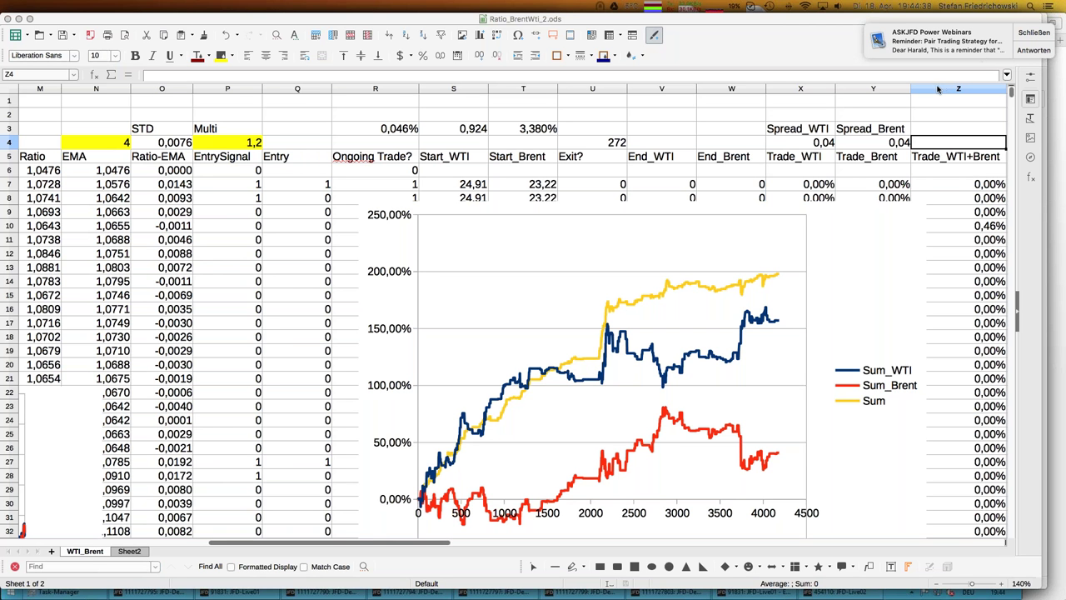
# Dismiss the webinar reminder notification and set the EMA parameter in cell N4 to 5
pyautogui.click(1044, 32)
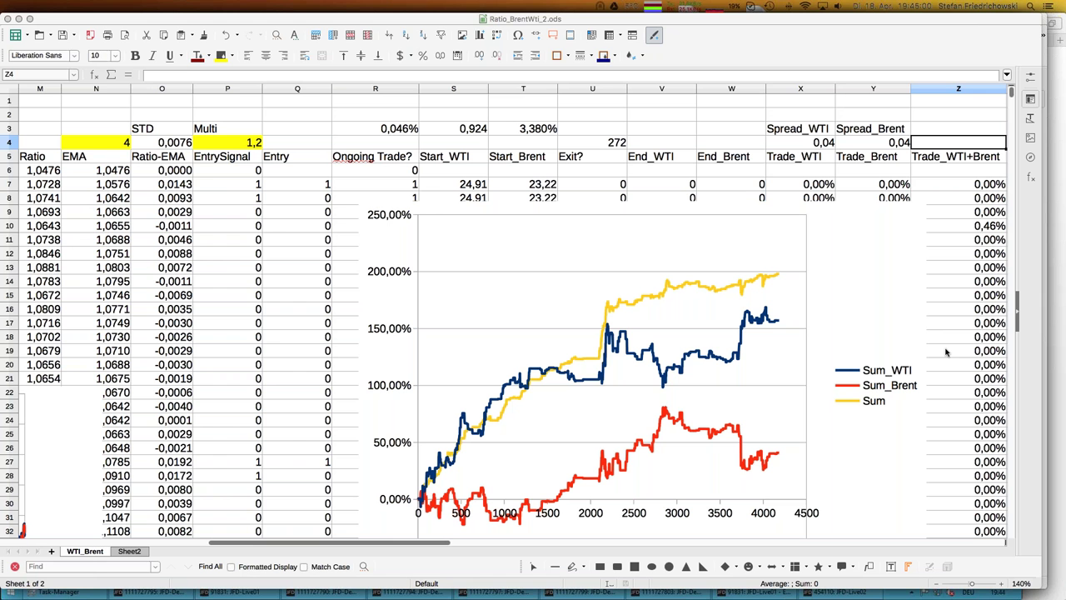
pyautogui.click(135, 174)
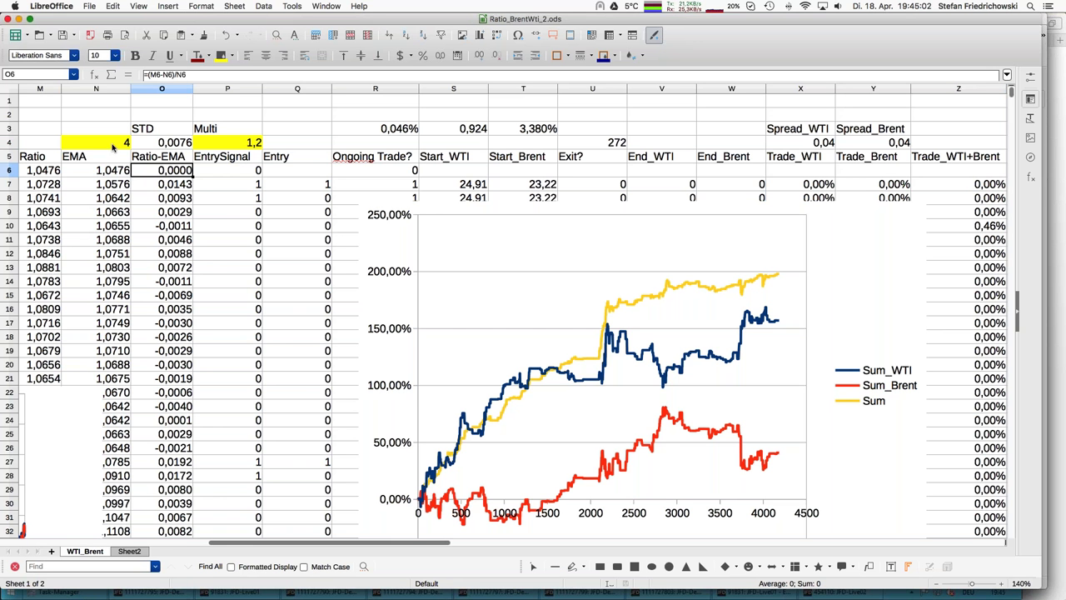
pyautogui.click(116, 147)
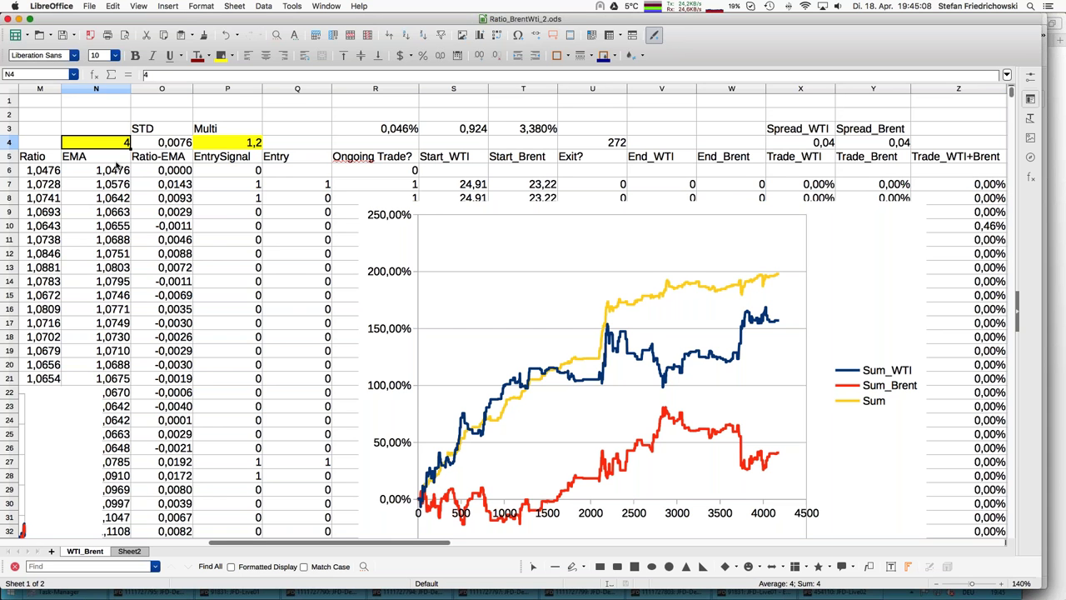
pyautogui.write('5')
pyautogui.press('Return')
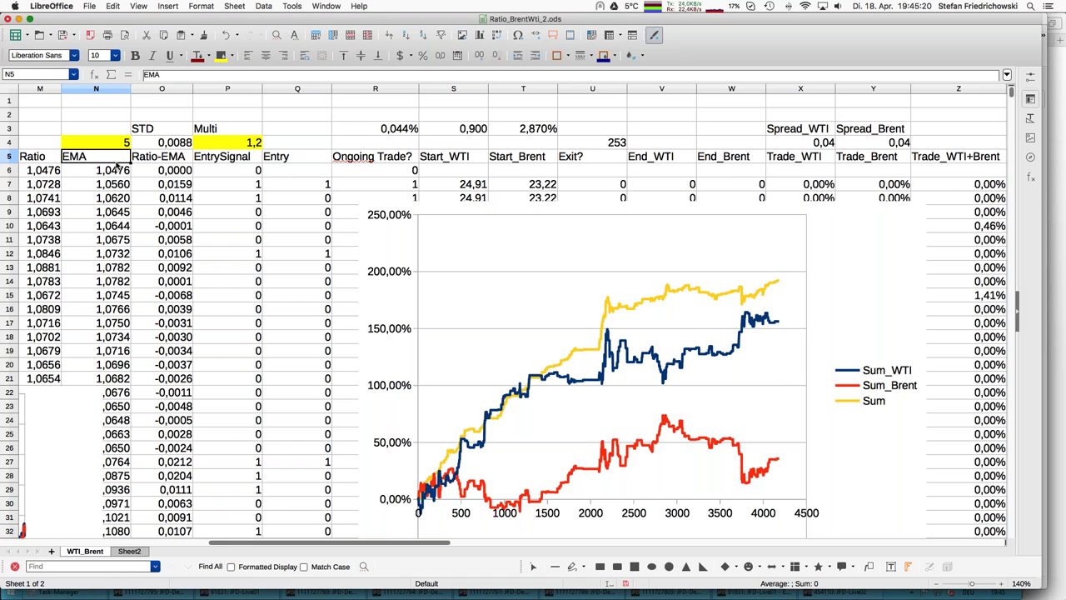
# Test the EMA parameter in cell N4 with the value 6, and set it to 4
pyautogui.press('Up')
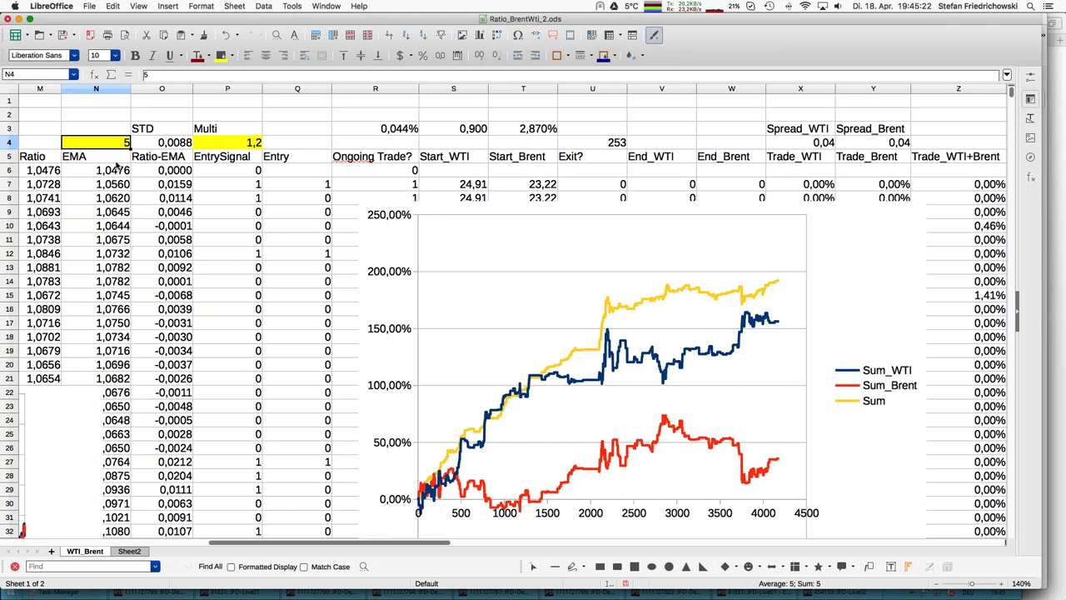
pyautogui.write('6')
pyautogui.press('Return')
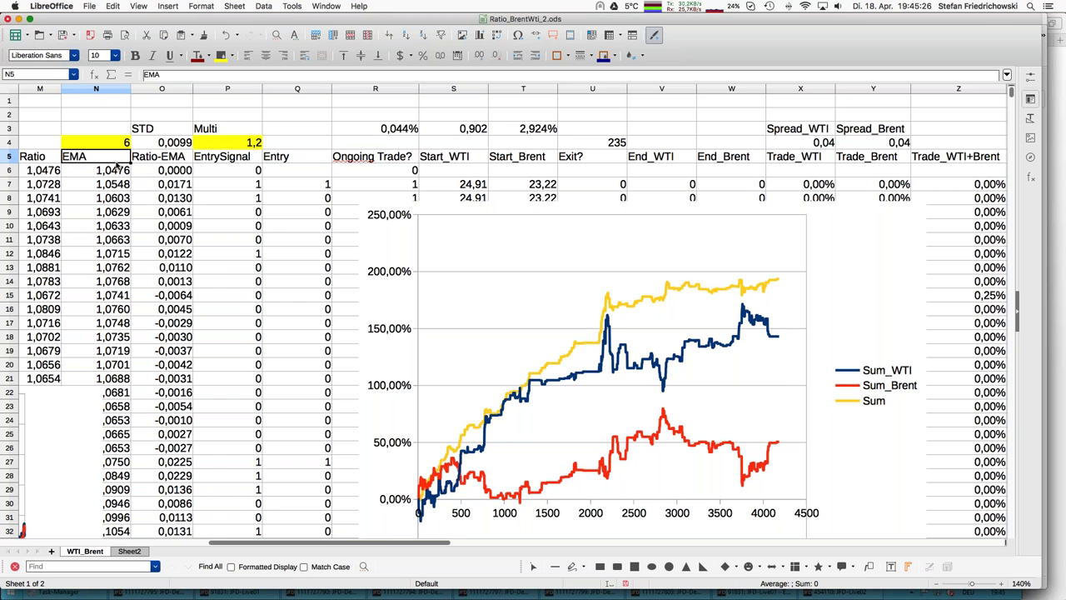
pyautogui.press('Up')
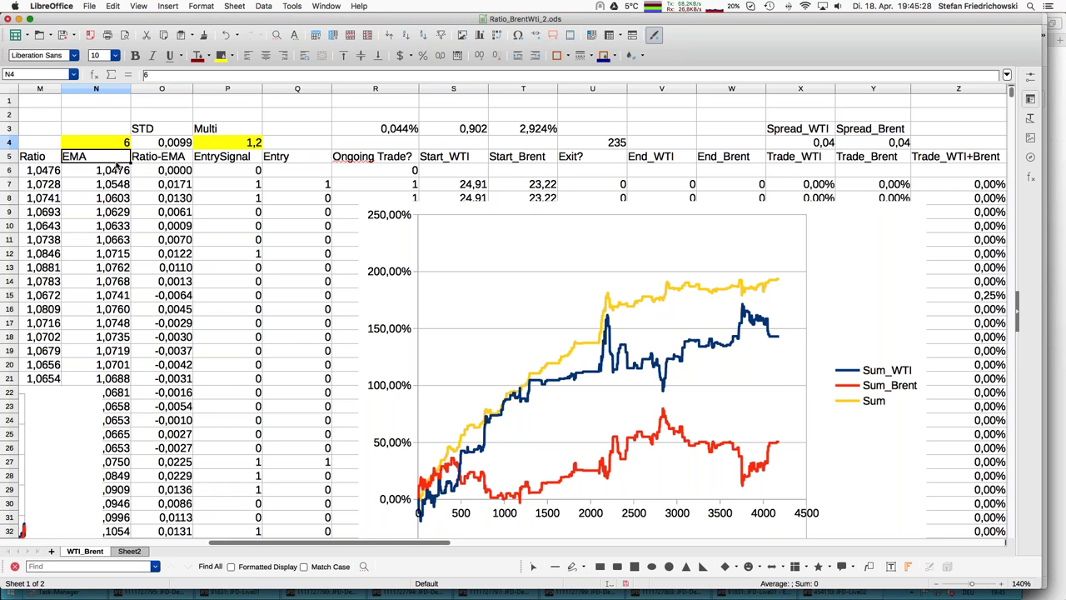
pyautogui.write('4')
pyautogui.press('Return')
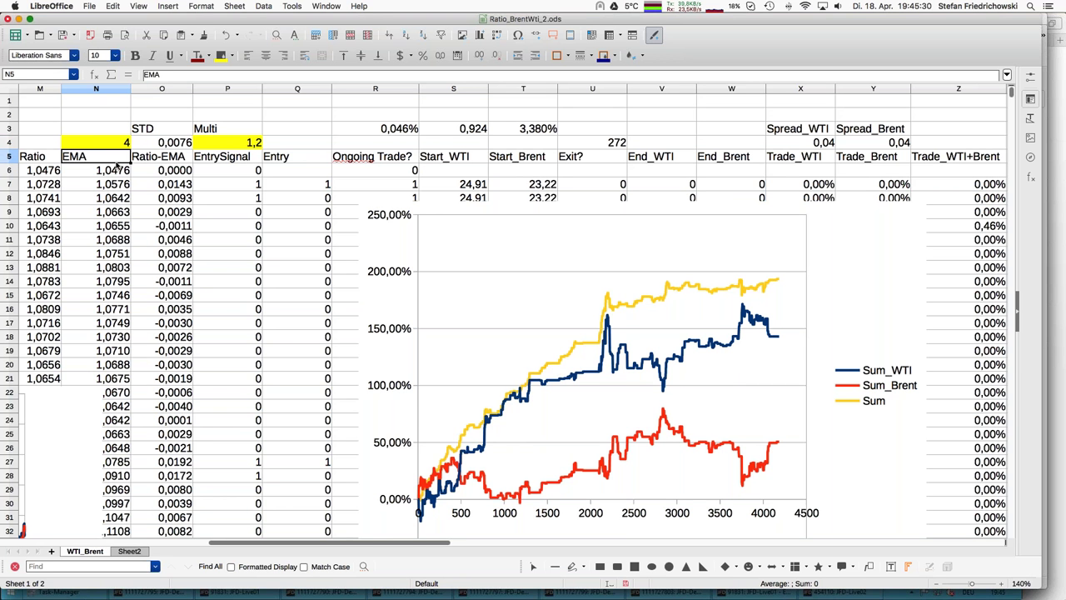
# Set the Multi parameter in cell P4 to 1,3
pyautogui.press('Up')
pyautogui.press('Right')
pyautogui.press('Right')
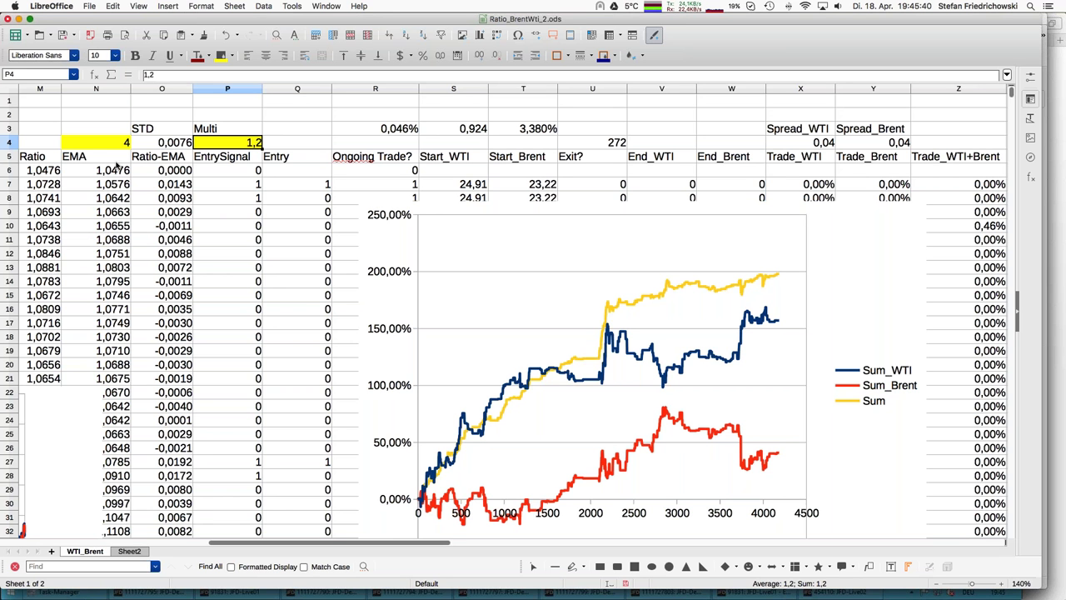
pyautogui.press('F2')
pyautogui.press('BackSpace')
pyautogui.write('3')
pyautogui.press('Return')
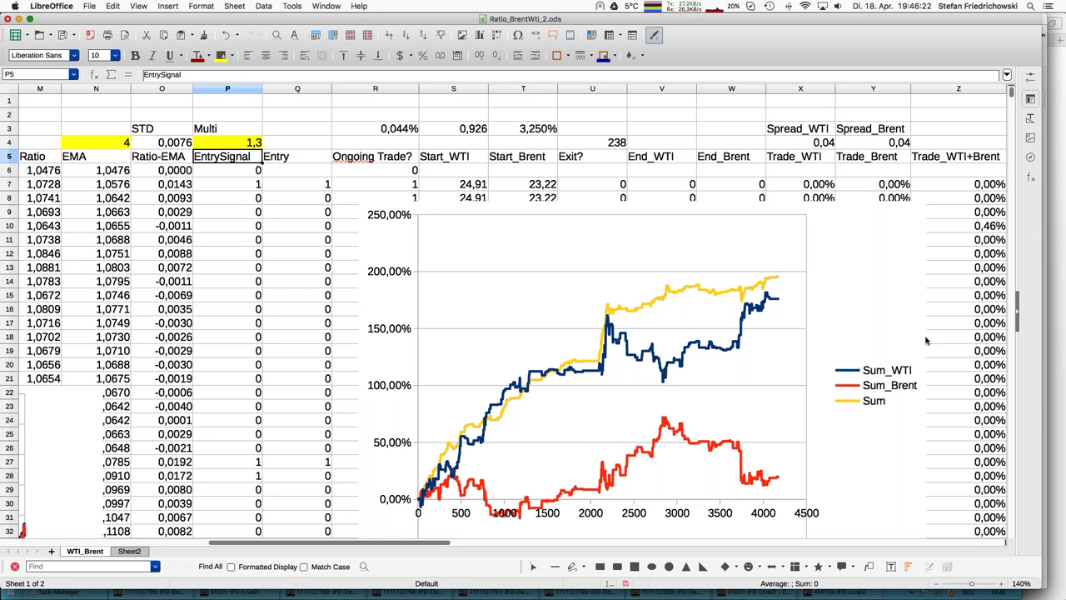
# Go along row 4 to column AE to view the cumulative Sum columns and the Floating_Trade columns
pyautogui.press('Up')
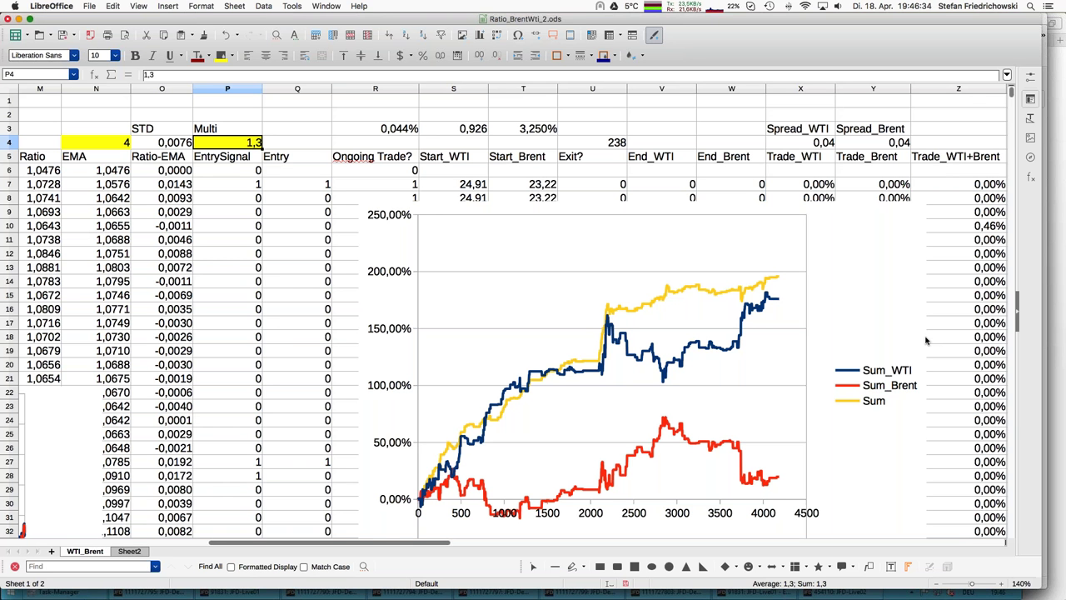
pyautogui.press('Right')
pyautogui.press('Right')
pyautogui.press('Right')
pyautogui.press('Right')
pyautogui.press('Right')
pyautogui.press('Right')
pyautogui.press('Right')
pyautogui.press('Right')
pyautogui.press('Right')
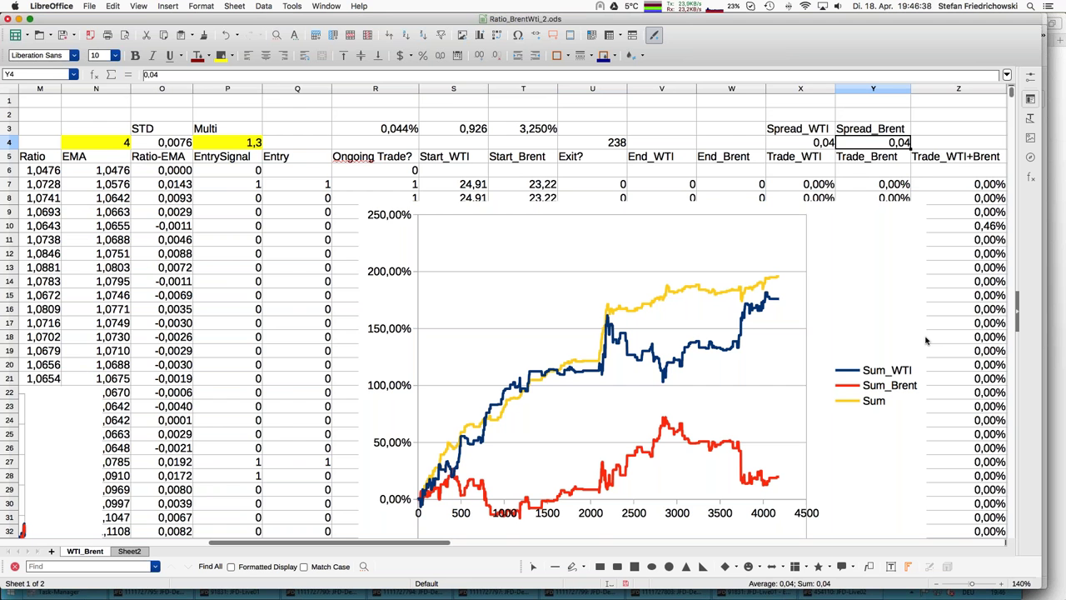
pyautogui.press('Right')
pyautogui.press('Right')
pyautogui.press('Right')
pyautogui.press('Right')
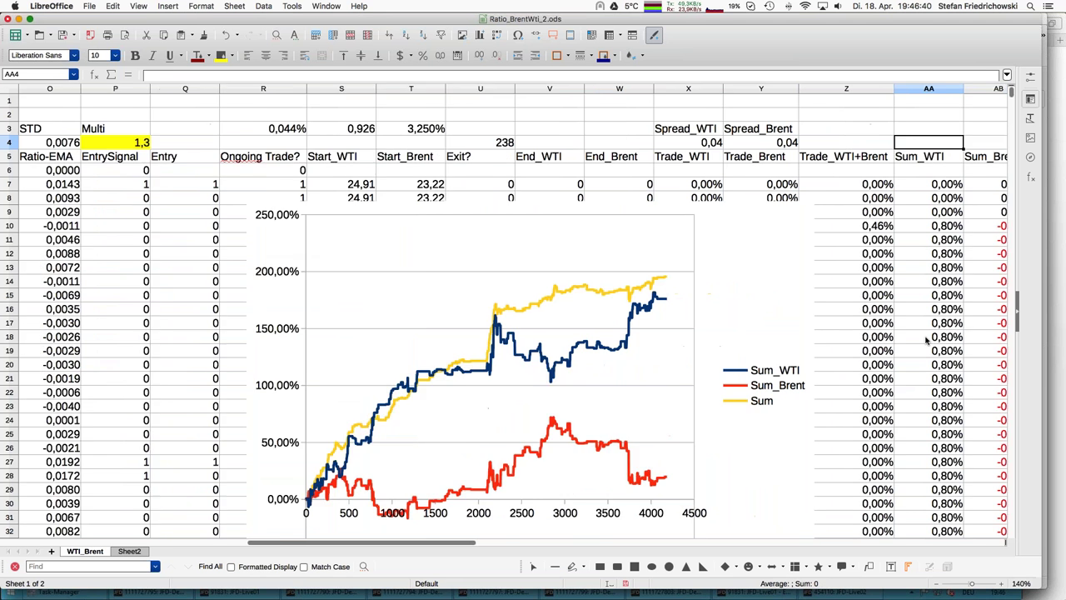
pyautogui.press('Right')
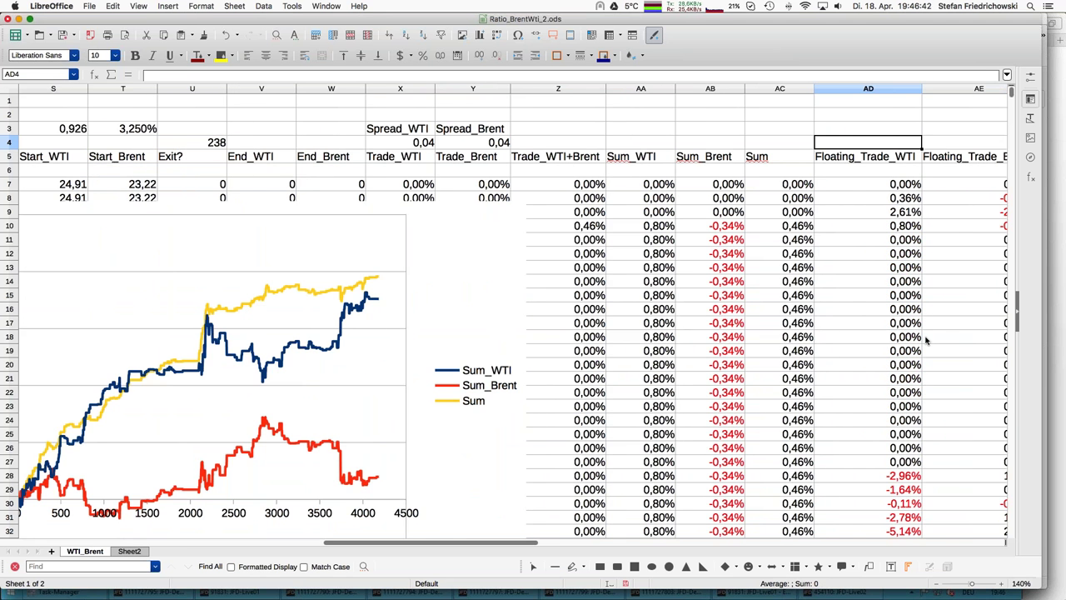
pyautogui.press('Right')
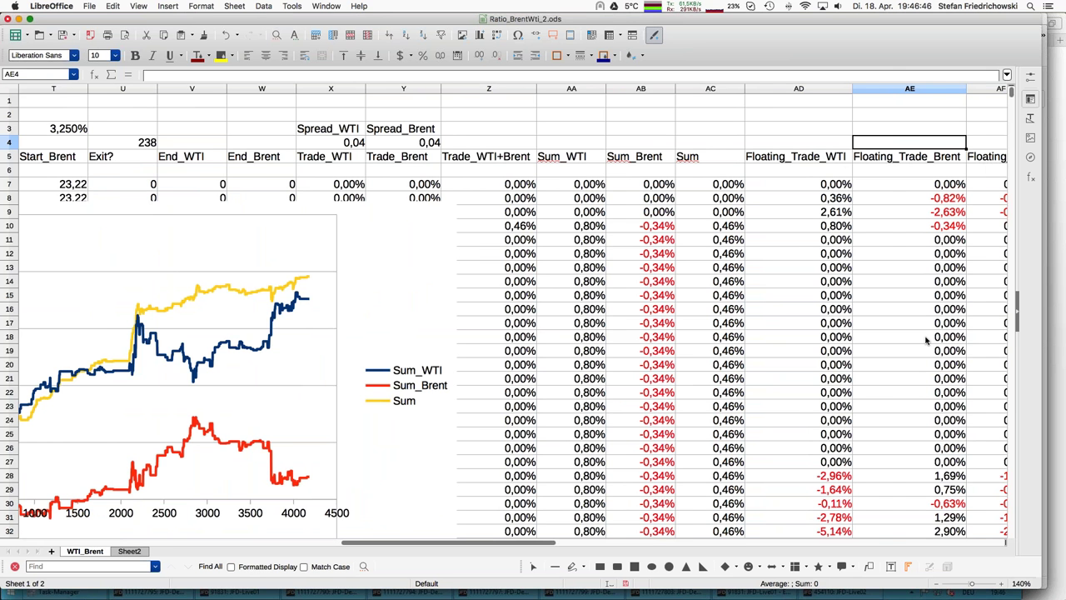
# Continue along row 4 to column AQ to view the trade duration, lot sizing and dollar result columns and the Sum_$ chart
pyautogui.press('Right')
pyautogui.press('Right')
pyautogui.press('Right')
pyautogui.press('Right')
pyautogui.press('Right')
pyautogui.press('Right')
pyautogui.press('Right')
pyautogui.press('Right')
pyautogui.press('Right')
pyautogui.press('Right')
pyautogui.press('Right')
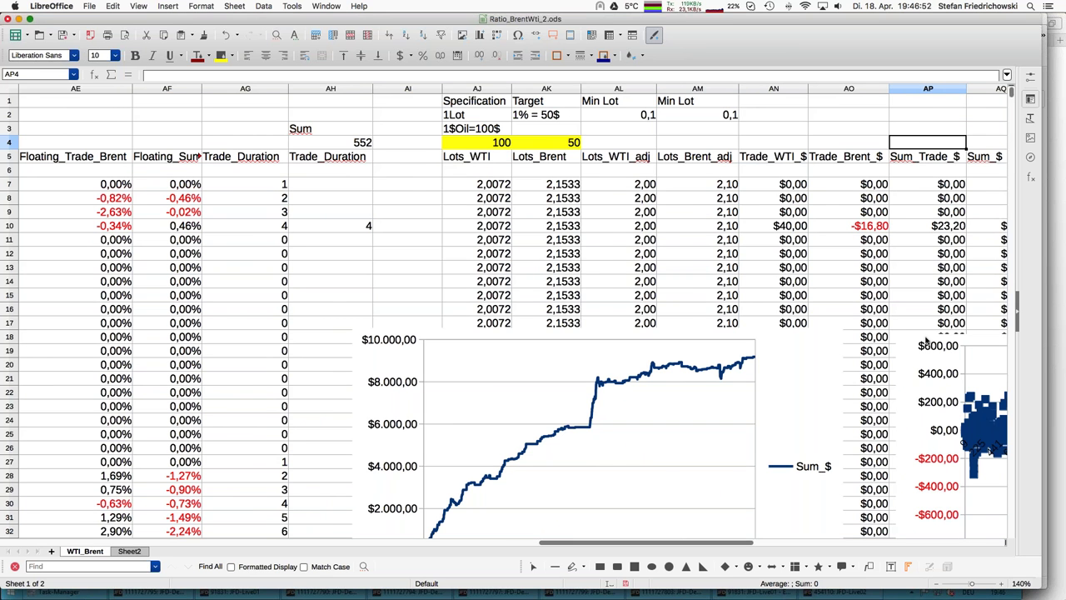
pyautogui.press('Right')
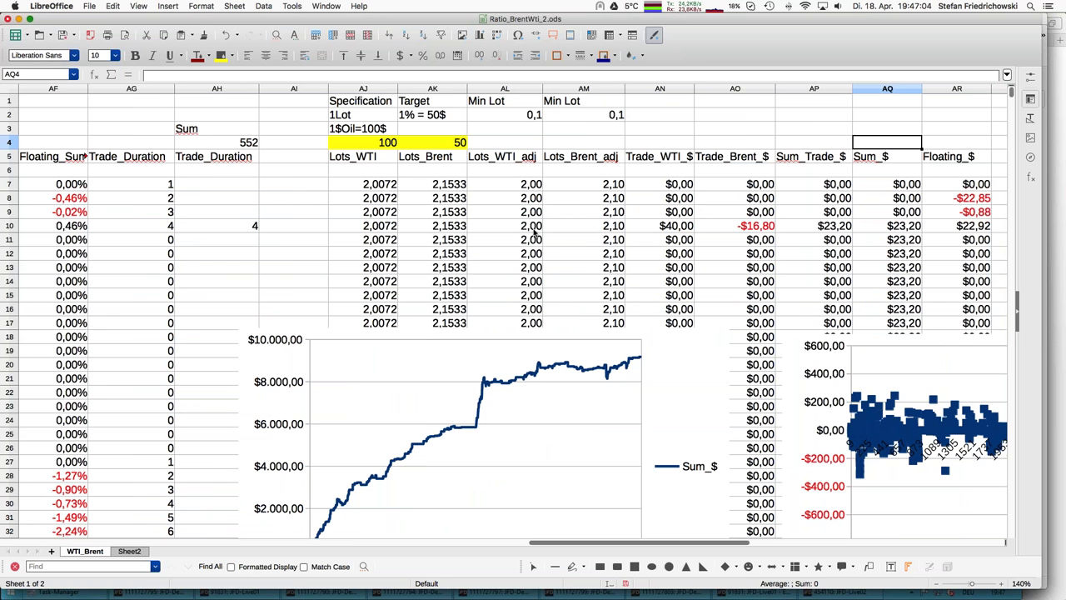
# Inspect the Min Lot value in AL2 and the adjusted lot formulas in AL8 and AM8
pyautogui.click(525, 119)
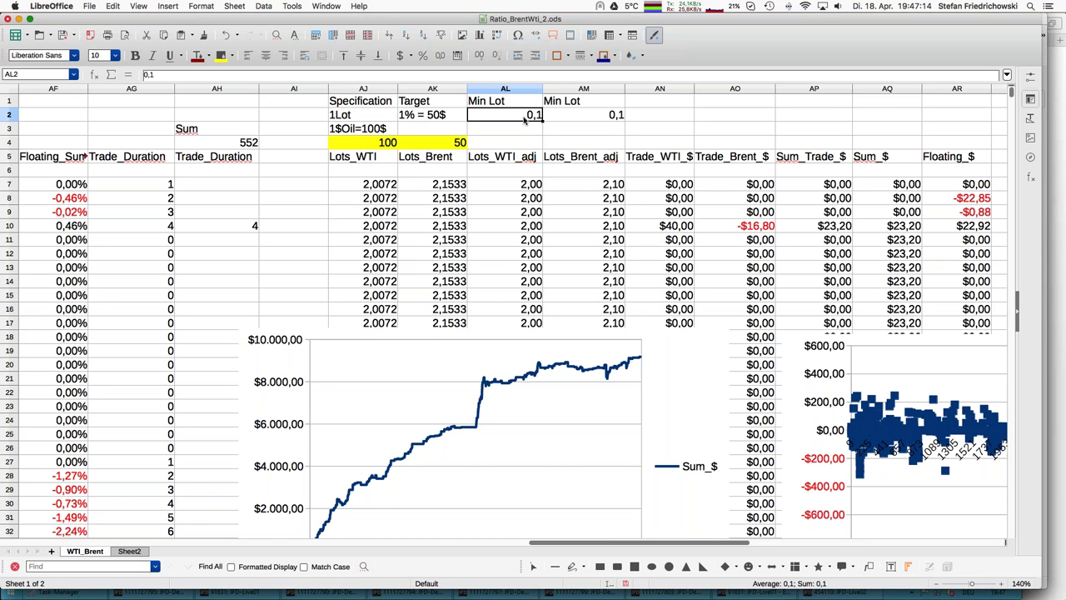
pyautogui.click(518, 203)
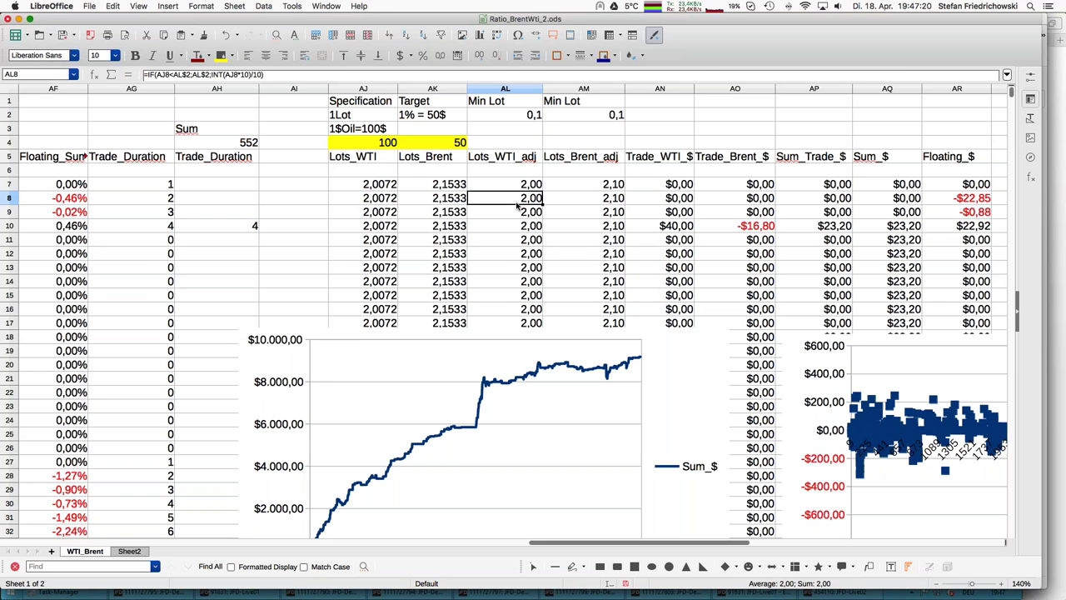
pyautogui.press('Right')
pyautogui.press('Right')
pyautogui.press('Right')
pyautogui.press('Left')
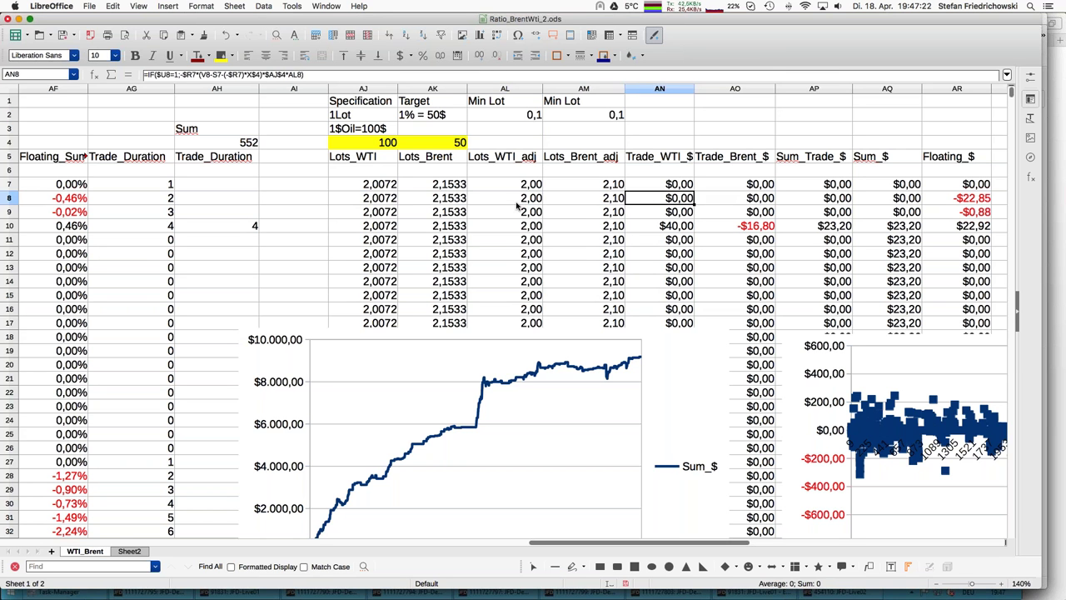
pyautogui.press('Left')
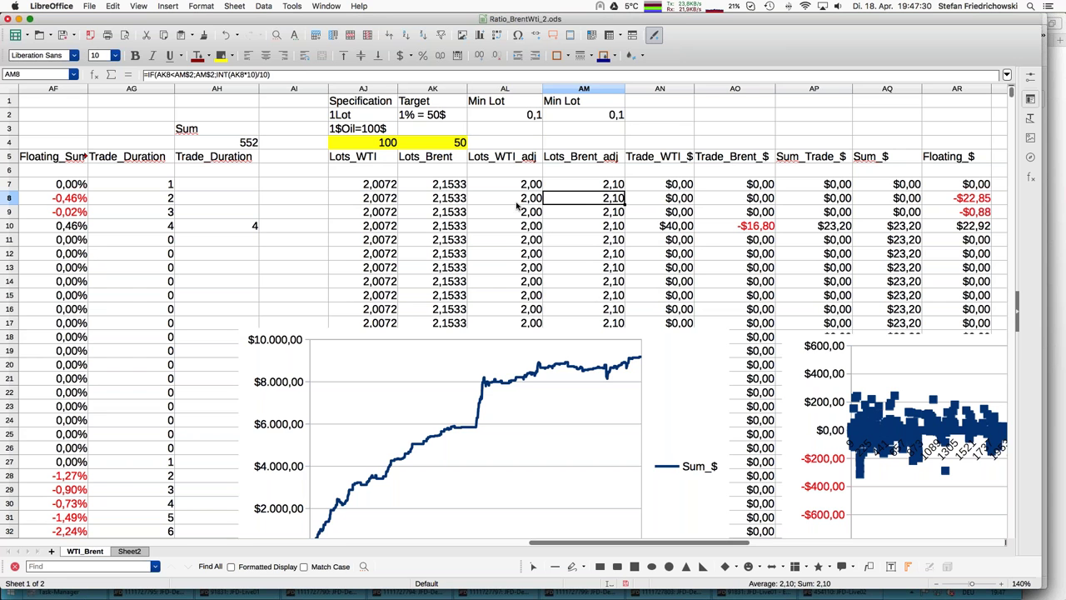
# Review the dollar trade results in row 10, including the Trade_WTI_$ and Trade_Brent_$ formulas in AN10 and AO10
pyautogui.press('Right')
pyautogui.press('Right')
pyautogui.press('Right')
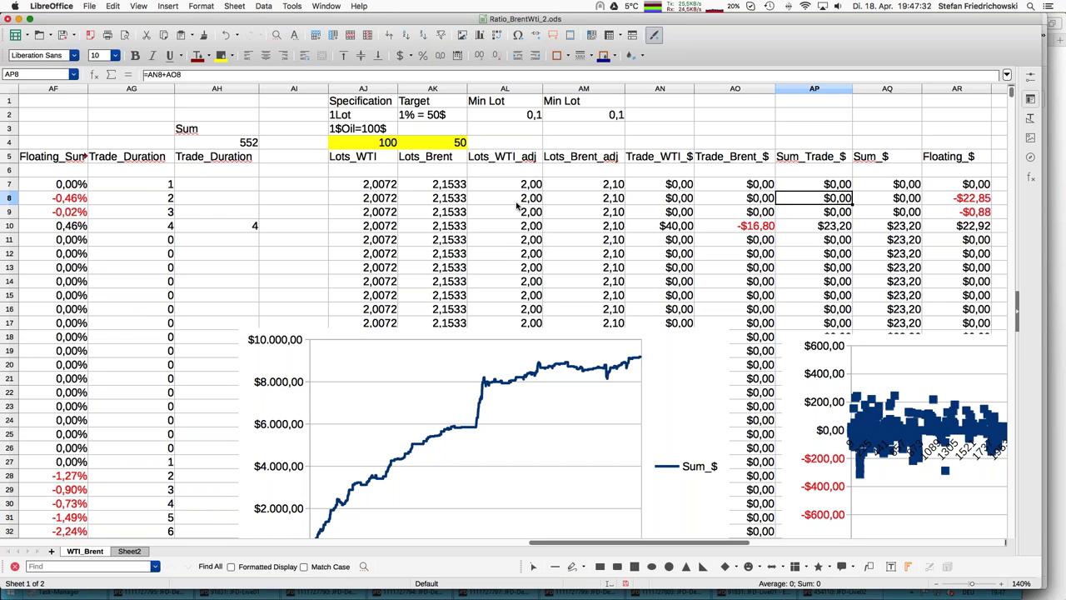
pyautogui.press('Left')
pyautogui.press('Left')
pyautogui.press('Down')
pyautogui.press('Down')
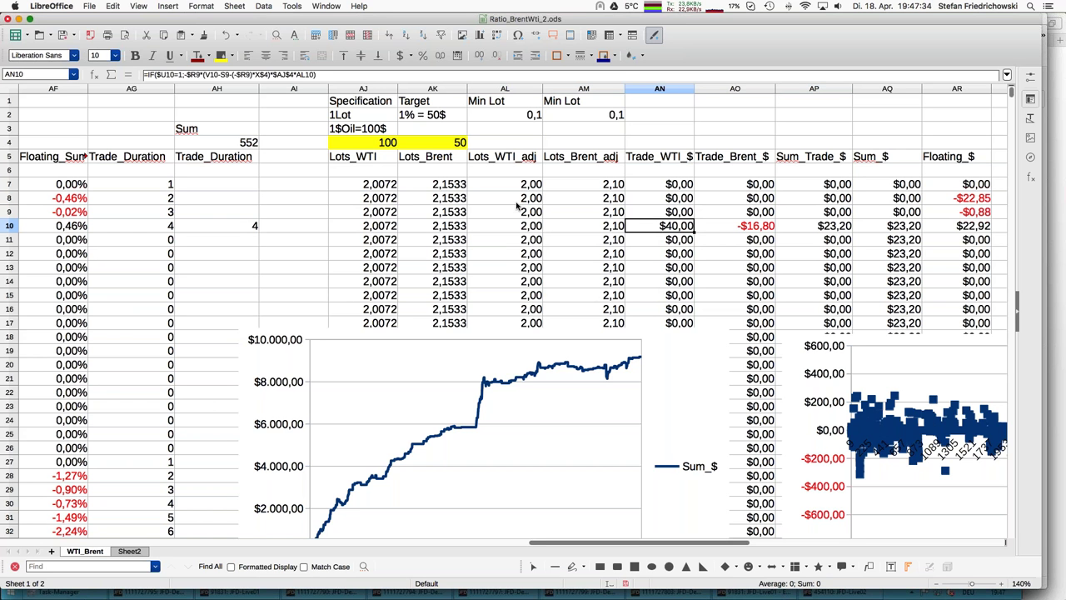
pyautogui.press('Right')
pyautogui.press('Right')
pyautogui.press('Right')
pyautogui.press('Right')
pyautogui.press('Right')
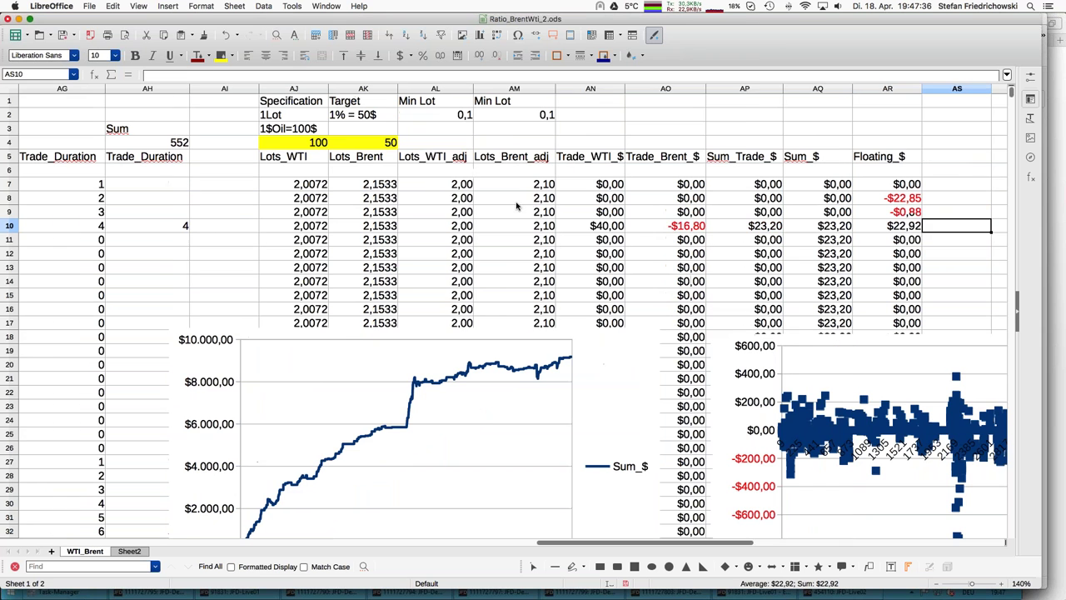
pyautogui.press('Left')
pyautogui.press('Left')
pyautogui.press('Left')
pyautogui.press('Left')
pyautogui.press('Left')
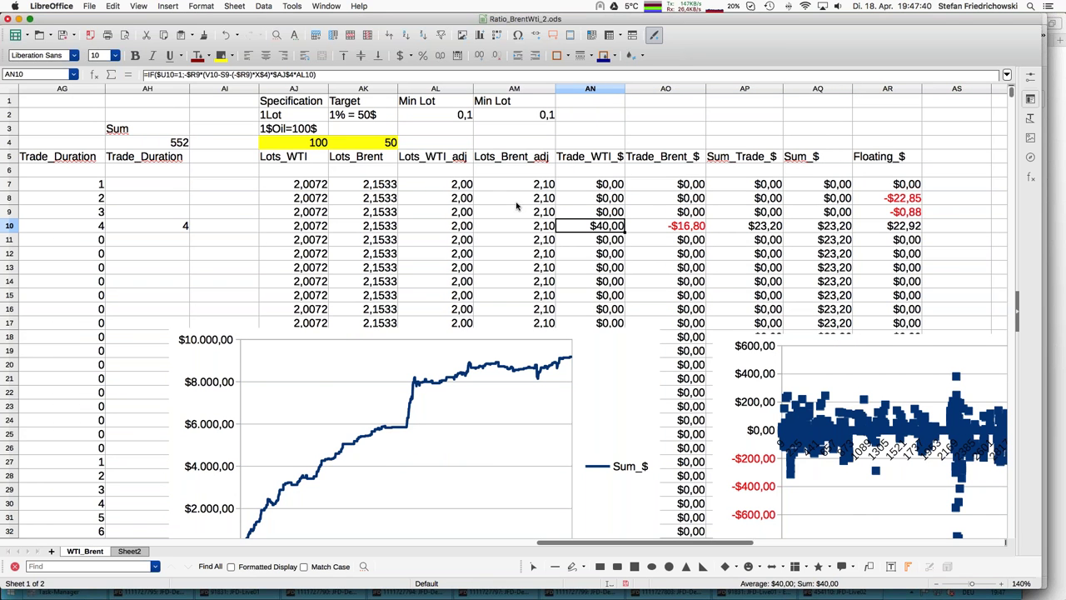
pyautogui.press('Right')
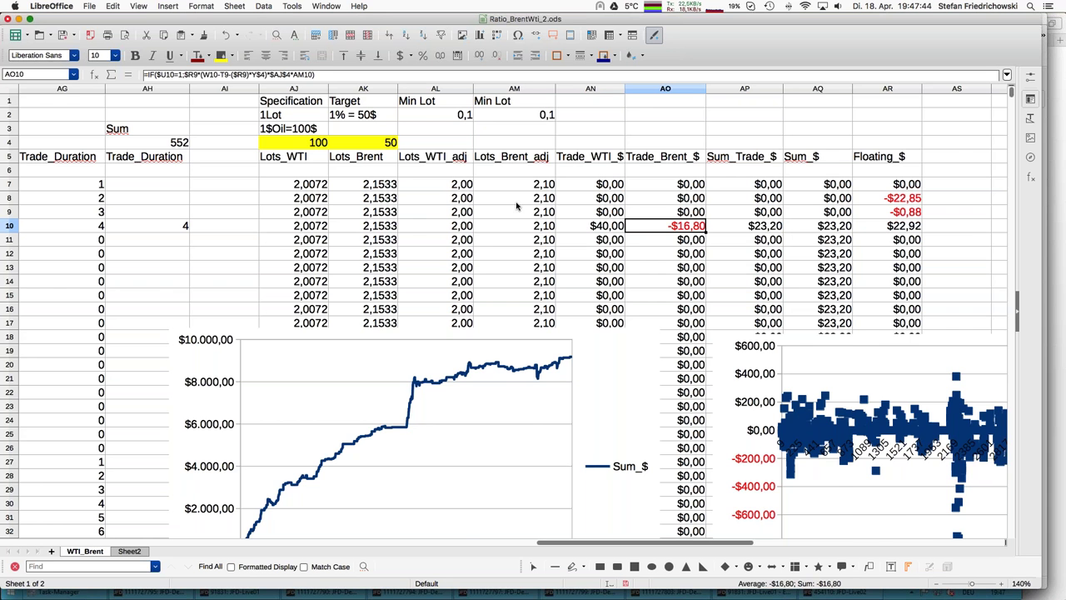
# Examine the WTI and Brent dollar results of the trade closed in row 59, cells AN59 and AO59
pyautogui.press('pagedown')
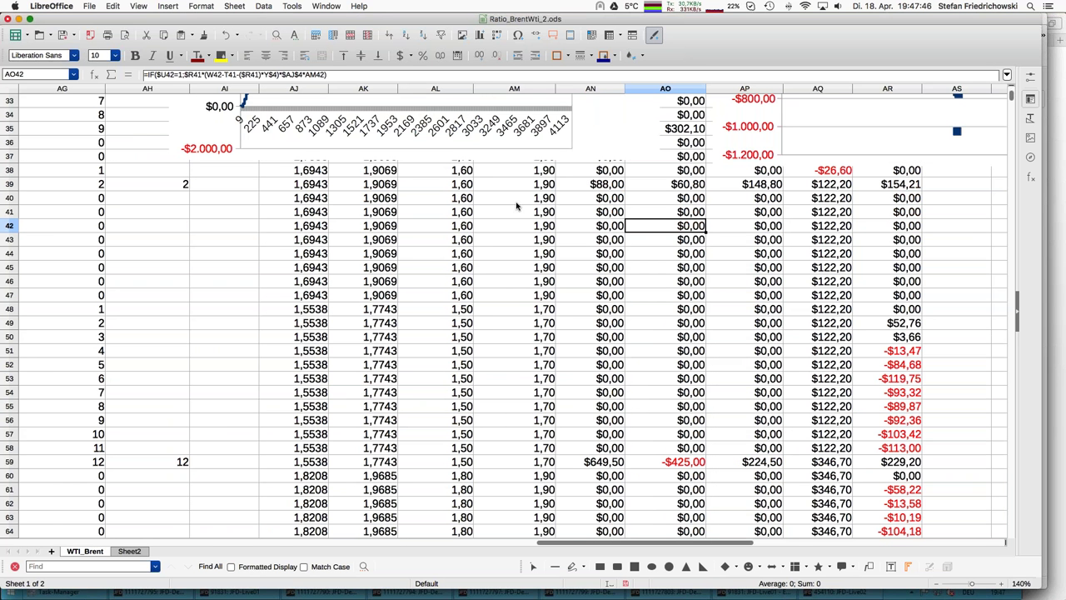
pyautogui.click(606, 463)
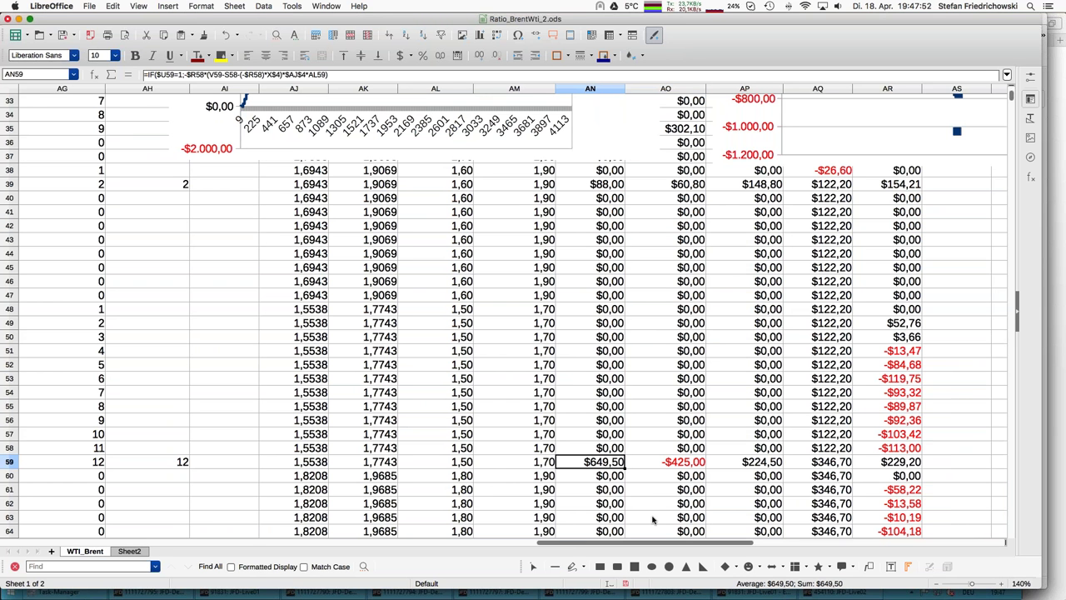
pyautogui.press('Right')
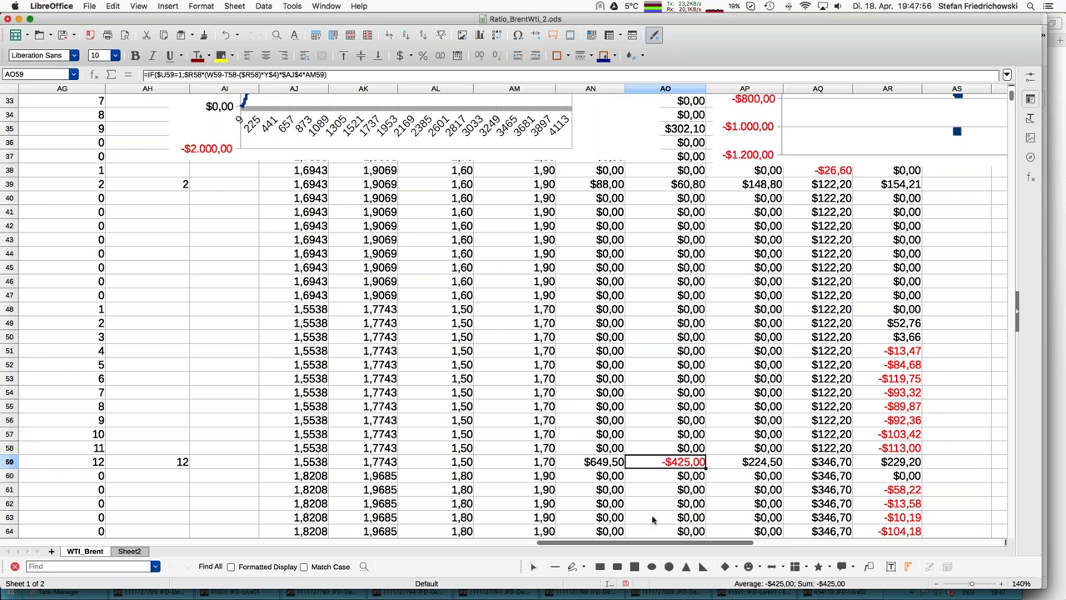
# Go back up to the trade in row 39 and select AN39:AO39 to examine its WTI and Brent results together
pyautogui.press('Up')
pyautogui.press('Up')
pyautogui.press('Up')
pyautogui.press('Up')
pyautogui.press('Up')
pyautogui.press('Up')
pyautogui.press('Up')
pyautogui.press('Up')
pyautogui.press('Up')
pyautogui.press('Up')
pyautogui.press('Up')
pyautogui.press('Up')
pyautogui.press('Up')
pyautogui.press('Up')
pyautogui.press('Up')
pyautogui.press('Up')
pyautogui.press('Up')
pyautogui.press('Up')
pyautogui.press('Up')
pyautogui.press('Up')
pyautogui.press('Down')
pyautogui.press('Left')
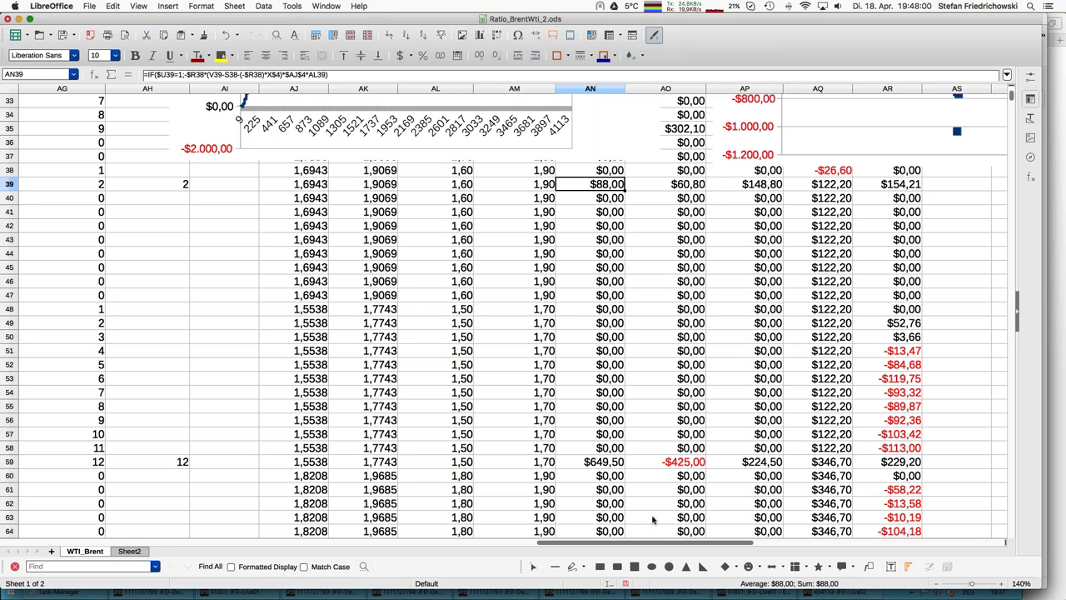
pyautogui.hotkey('shift', 'Right')
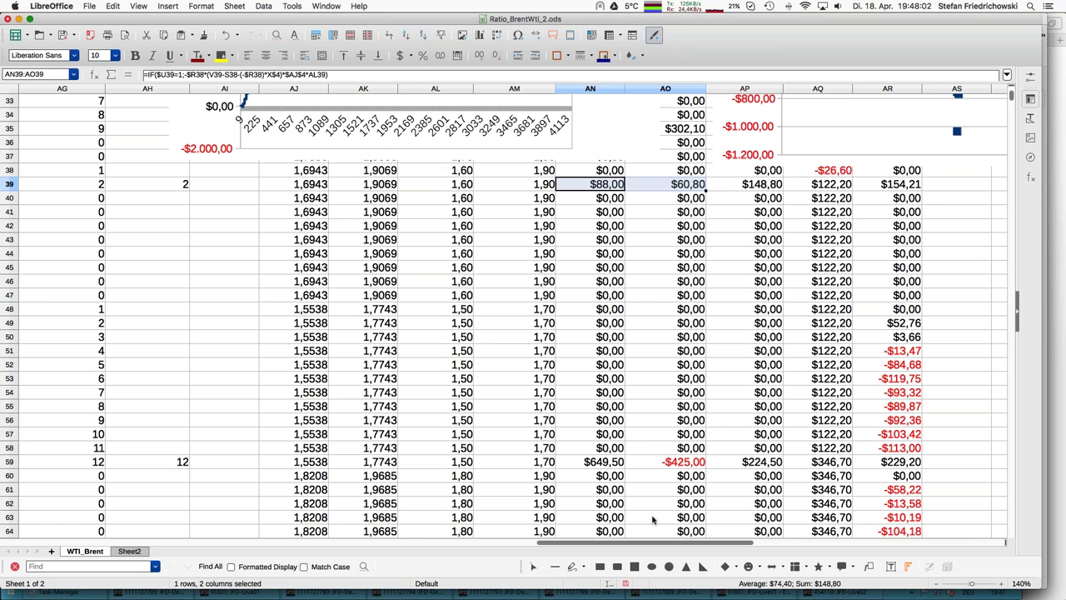
pyautogui.press('Down')
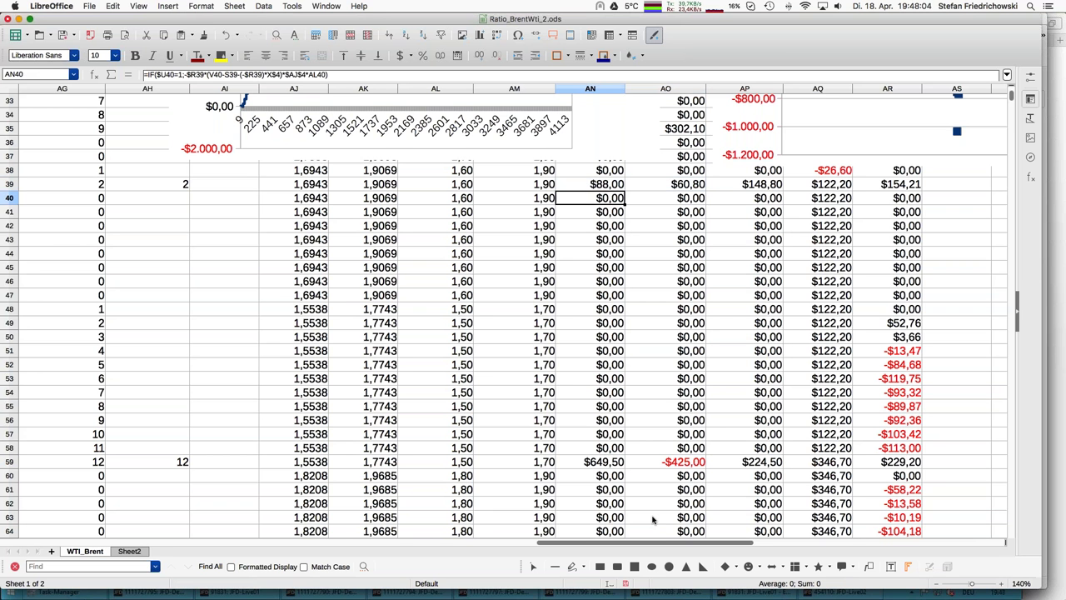
# Move down the table to the trade in row 127 and examine its WTI and Brent dollar results in AN127 and AO127
pyautogui.press('pagedown')
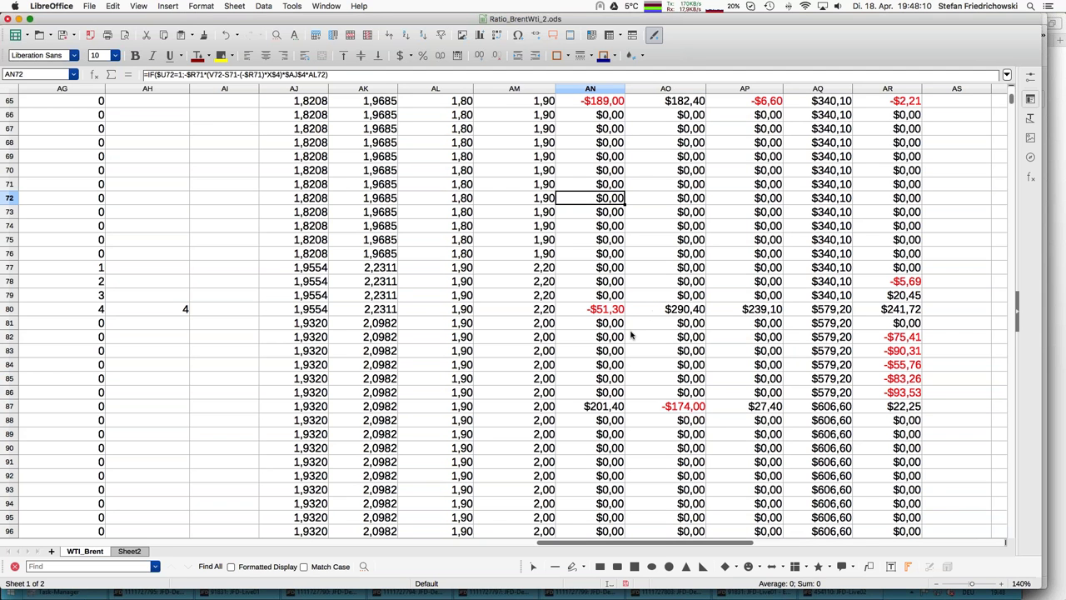
pyautogui.press('pagedown')
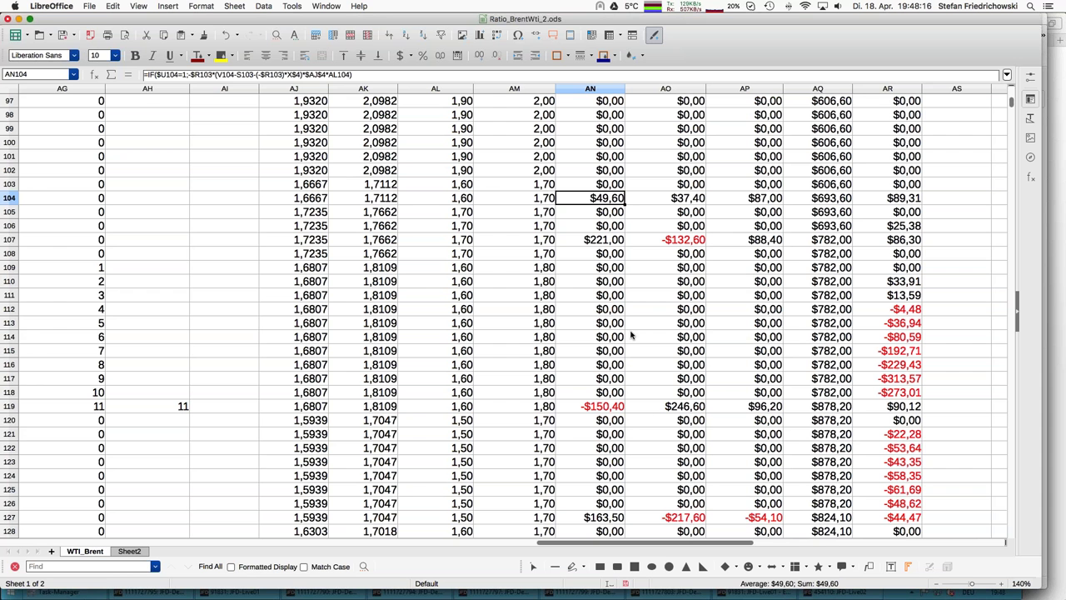
pyautogui.click(603, 519)
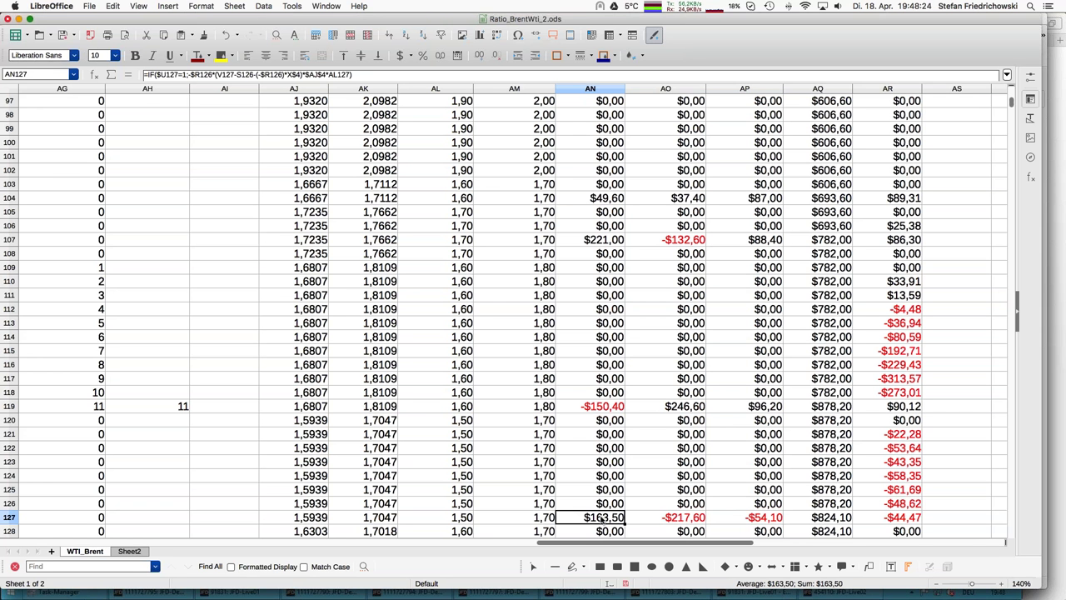
pyautogui.press('Right')
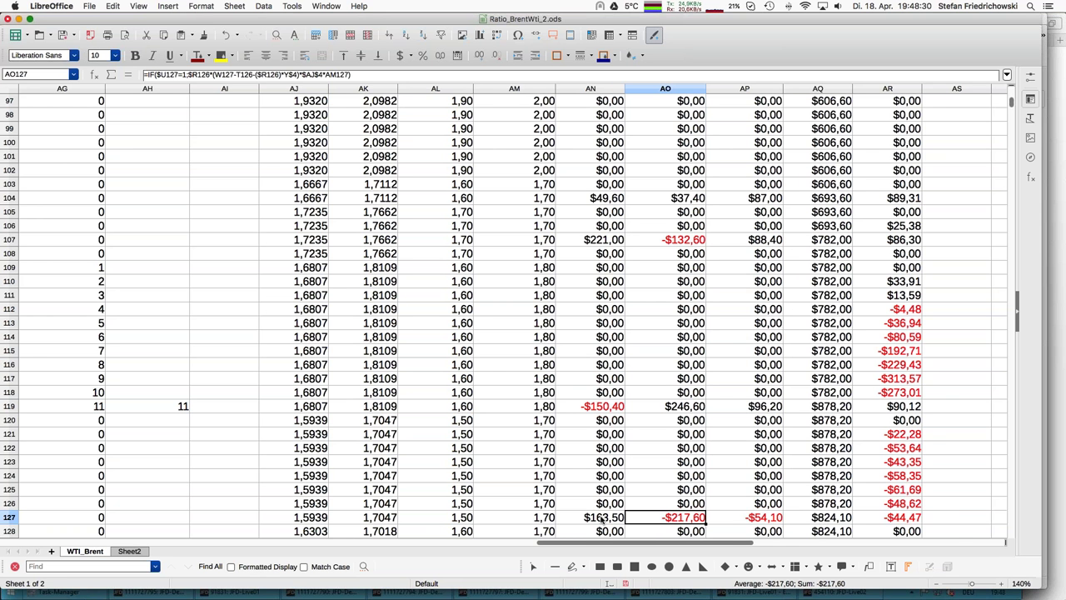
# Return to the start of the trade table and move to cell AX38 to view the whole Floating_$ chart
pyautogui.press('super+Up')
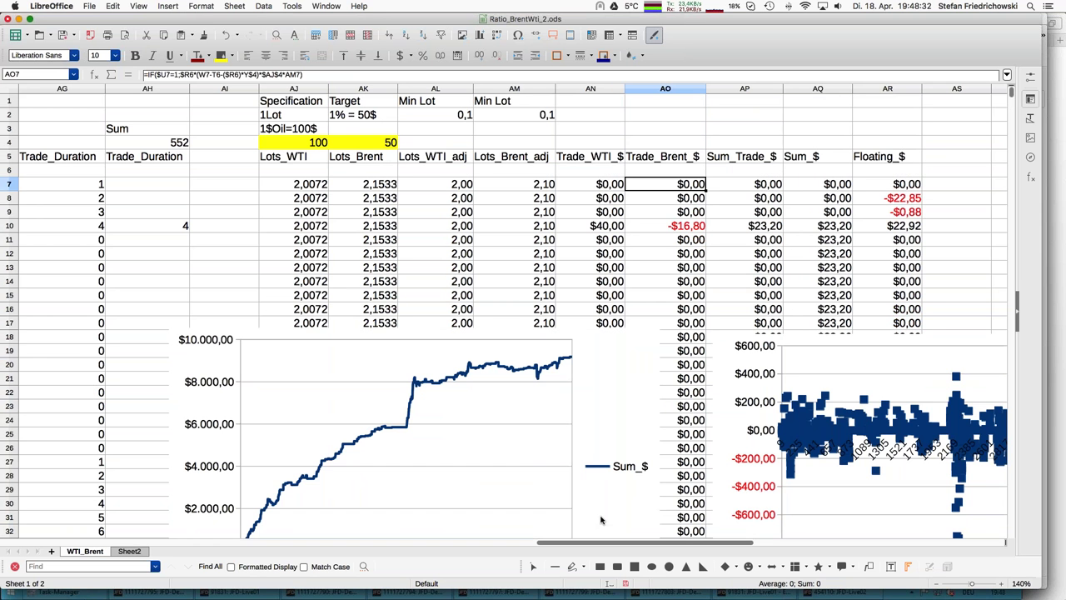
pyautogui.press('Right')
pyautogui.press('Right')
pyautogui.press('Right')
pyautogui.press('Right')
pyautogui.press('Right')
pyautogui.press('Right')
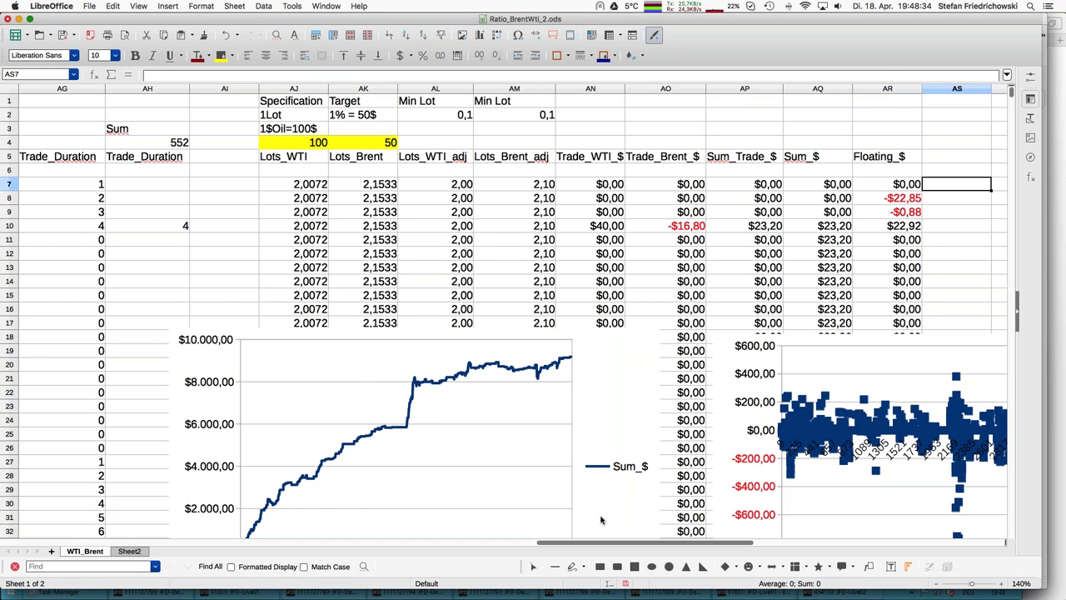
pyautogui.press('Right')
pyautogui.press('Right')
pyautogui.press('Right')
pyautogui.press('Down')
pyautogui.press('Down')
pyautogui.press('Down')
pyautogui.press('Down')
pyautogui.press('Down')
pyautogui.press('Down')
pyautogui.press('Down')
pyautogui.press('Down')
pyautogui.press('Down')
pyautogui.press('Down')
pyautogui.press('Down')
pyautogui.press('Down')
pyautogui.press('Down')
pyautogui.press('Down')
pyautogui.press('Down')
pyautogui.press('Down')
pyautogui.press('Down')
pyautogui.press('Down')
pyautogui.press('Down')
pyautogui.press('Down')
pyautogui.press('Down')
pyautogui.press('Down')
pyautogui.press('Down')
pyautogui.press('Down')
pyautogui.press('Down')
pyautogui.press('Down')
pyautogui.press('Down')
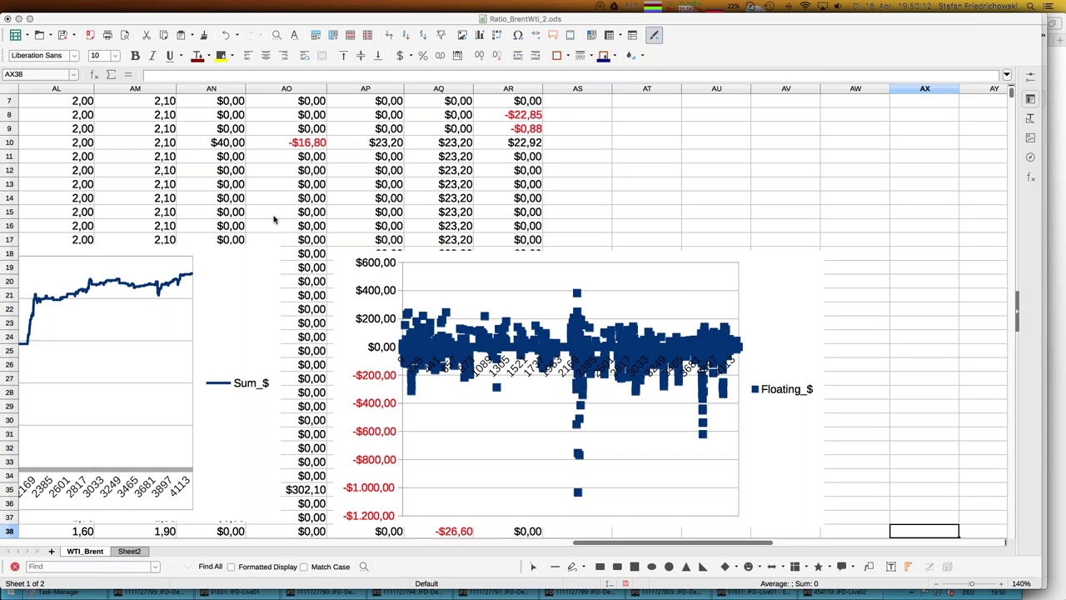
# Go back from the Floating_$ chart to the lot size columns around AJ13, with the Sum_$ chart in view
pyautogui.click(409, 191)
pyautogui.press('Left')
pyautogui.press('Left')
pyautogui.press('Left')
pyautogui.press('Left')
pyautogui.press('Left')
pyautogui.press('Left')
pyautogui.press('Left')
pyautogui.hotkey('ctrl', 'Up')
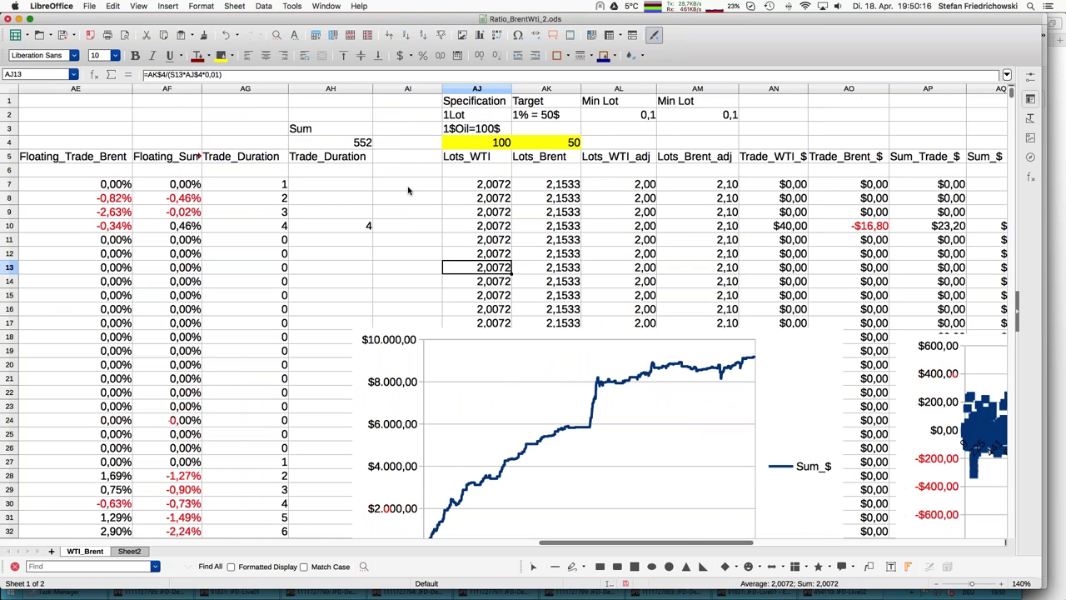
# Return to the start of the table and move along row 14 to the Ratio, EMA and Ratio-EMA columns
pyautogui.press('Home')
pyautogui.press('Down')
pyautogui.press('Down')
pyautogui.press('Down')
pyautogui.press('Down')
pyautogui.press('Down')
pyautogui.press('Down')
pyautogui.press('Down')
pyautogui.press('Down')
pyautogui.press('Down')
pyautogui.press('Down')
pyautogui.press('Down')
pyautogui.press('Down')
pyautogui.press('Down')
pyautogui.press('Right')
pyautogui.press('Right')
pyautogui.press('Right')
pyautogui.press('Right')
pyautogui.press('Right')
pyautogui.press('Right')
pyautogui.press('Right')
pyautogui.press('Right')
pyautogui.press('Right')
pyautogui.press('Right')
pyautogui.press('Right')
pyautogui.press('Right')
pyautogui.press('Right')
pyautogui.press('Right')
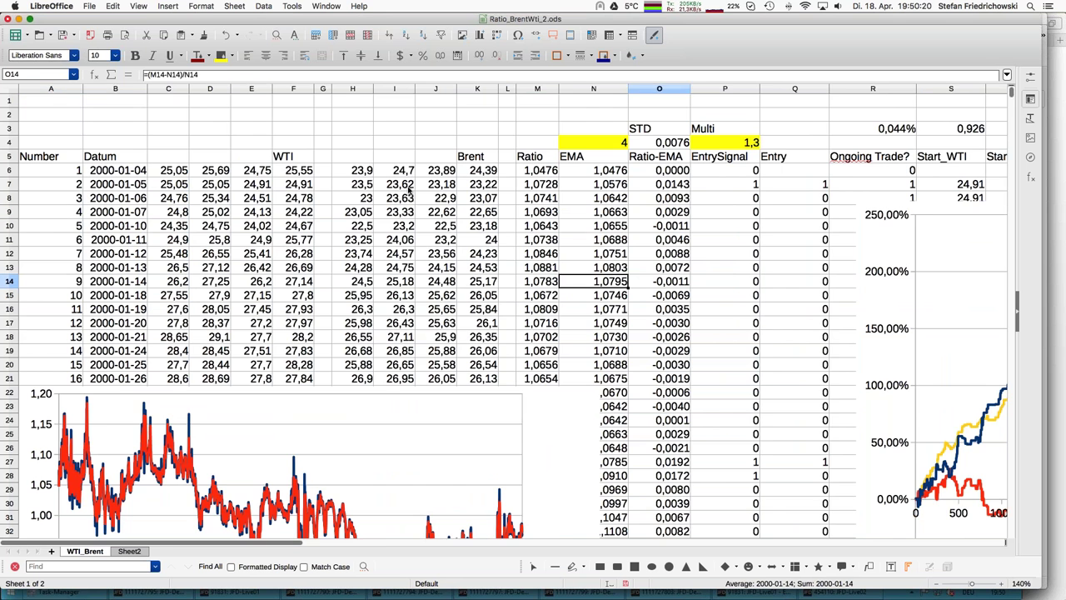
# Continue along row 14 to Z14 and examine the chart of Sum_WTI, Sum_Brent and Sum
pyautogui.press('Right')
pyautogui.press('Right')
pyautogui.press('Right')
pyautogui.press('Right')
pyautogui.press('Right')
pyautogui.press('Right')
pyautogui.press('Right')
pyautogui.press('Right')
pyautogui.press('Right')
pyautogui.press('Right')
pyautogui.press('Right')
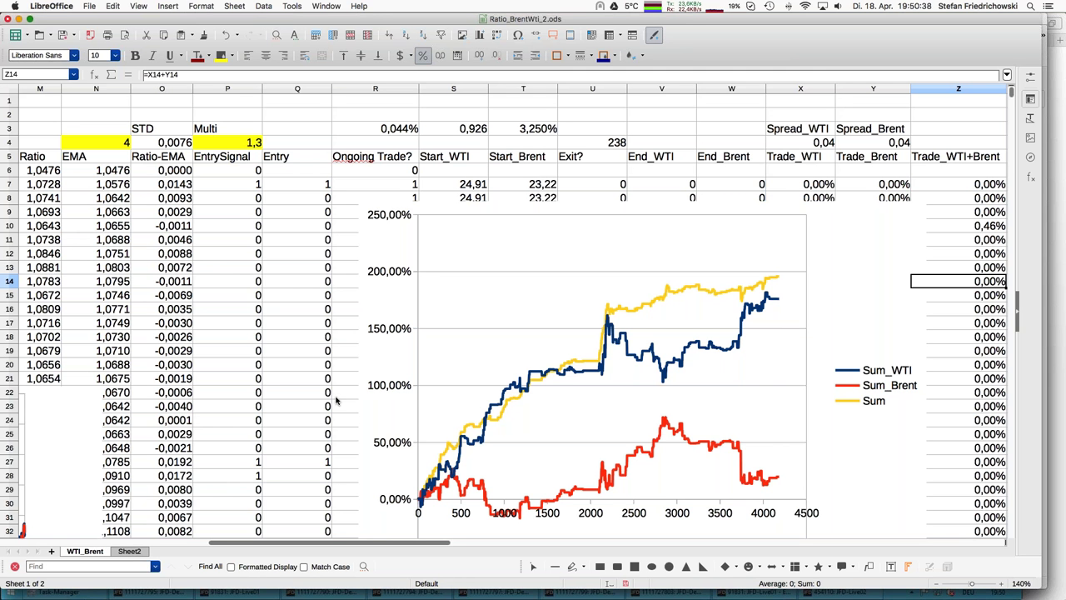
# Switch to the VPS_JFD_2 remote desktop session and examine the open Brent and WTI trades in the demo account
pyautogui.moveTo(2, 273)
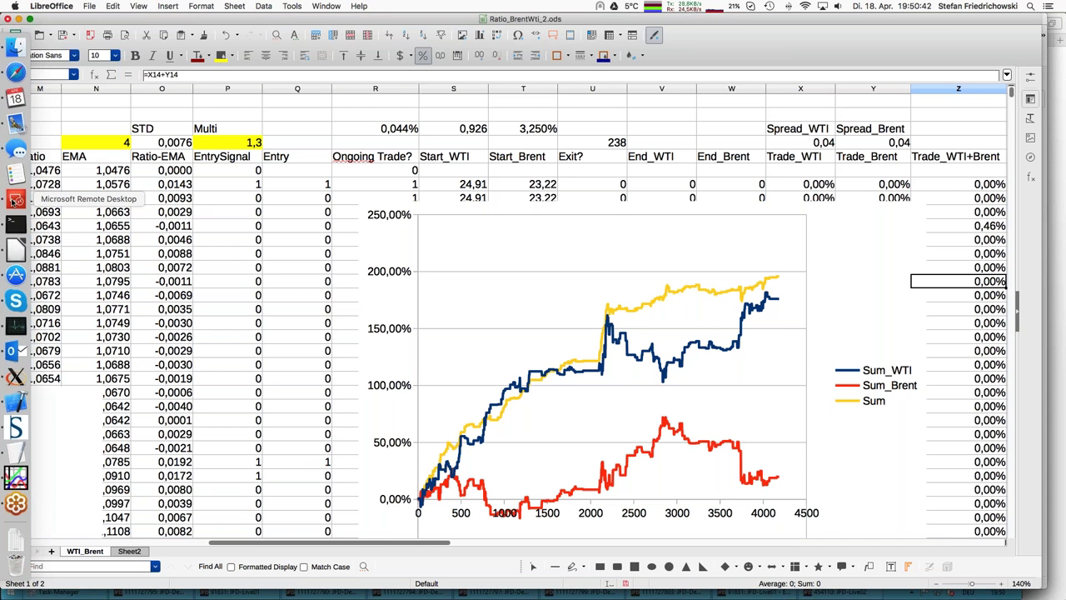
pyautogui.rightClick(14, 200)
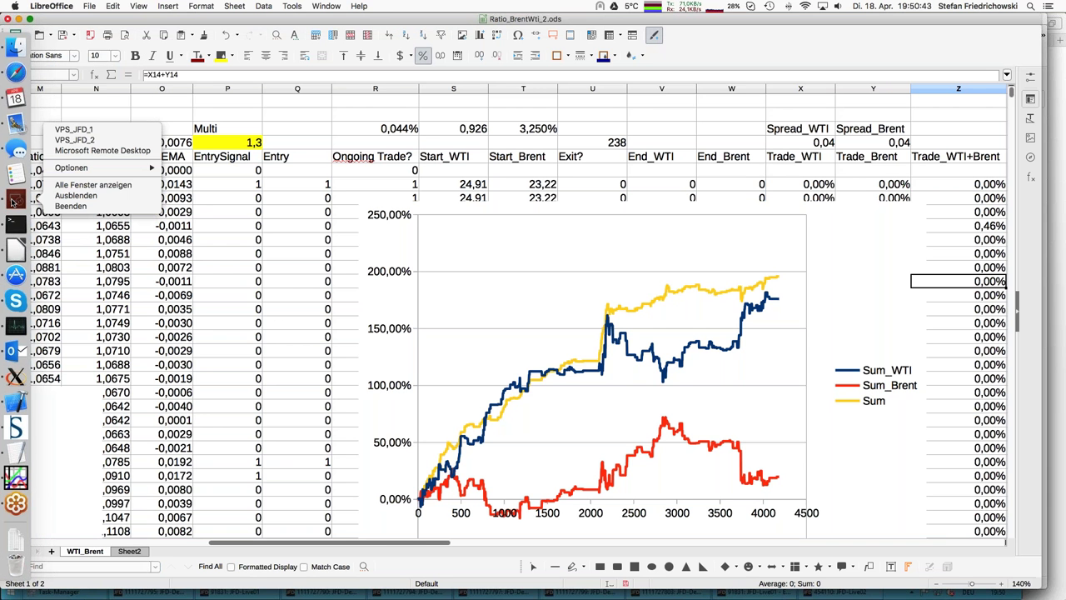
pyautogui.click(66, 140)
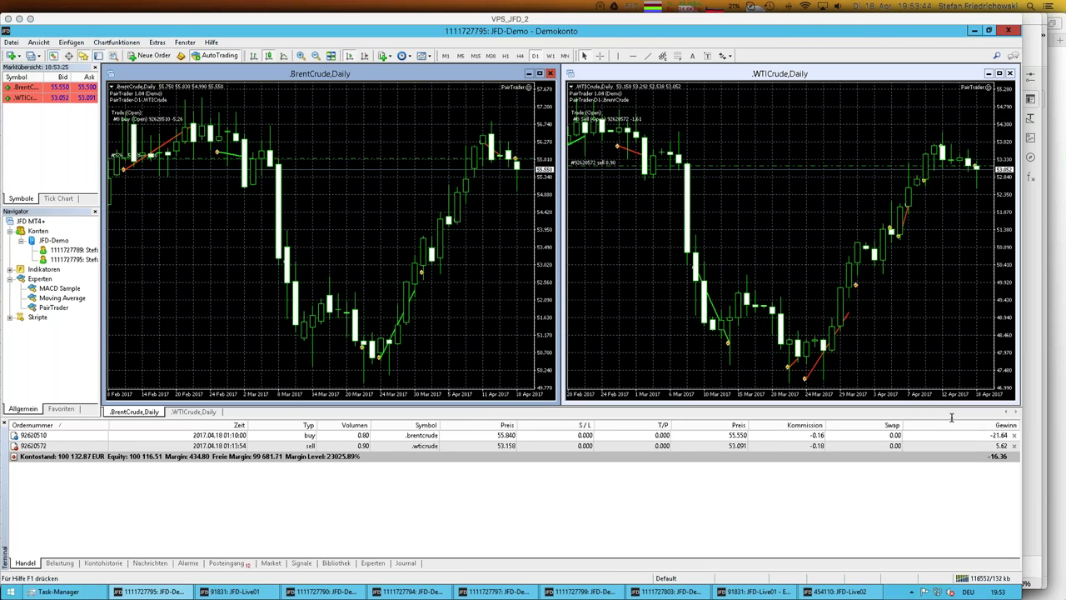
# Switch back to the LibreOffice spreadsheet and move along row 11 to AV11 to view the whole Floating_$ chart
pyautogui.moveTo(4, 326)
pyautogui.click(13, 250)
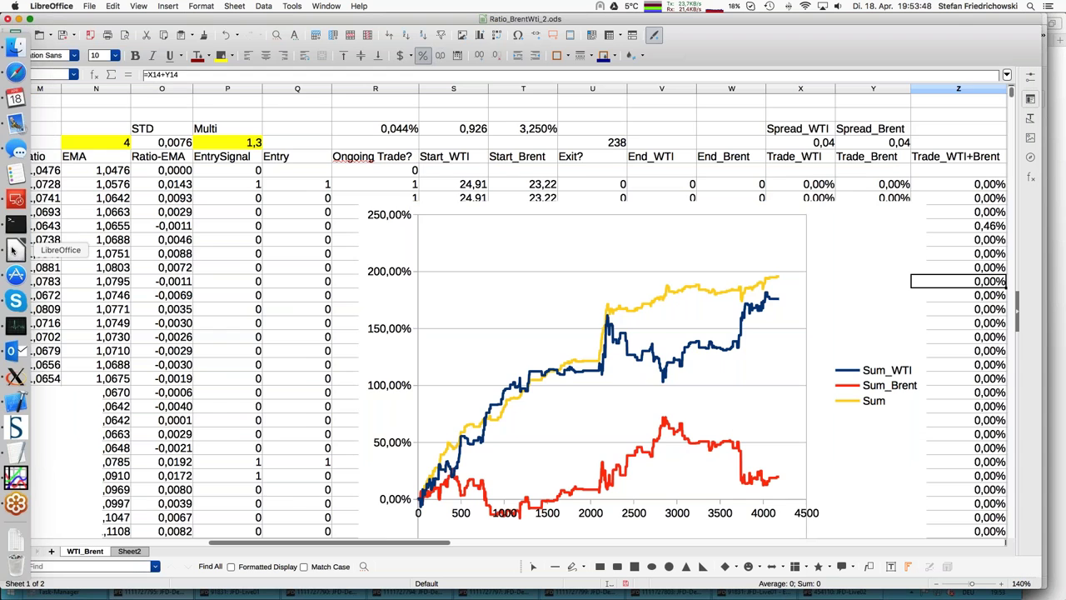
pyautogui.click(151, 241)
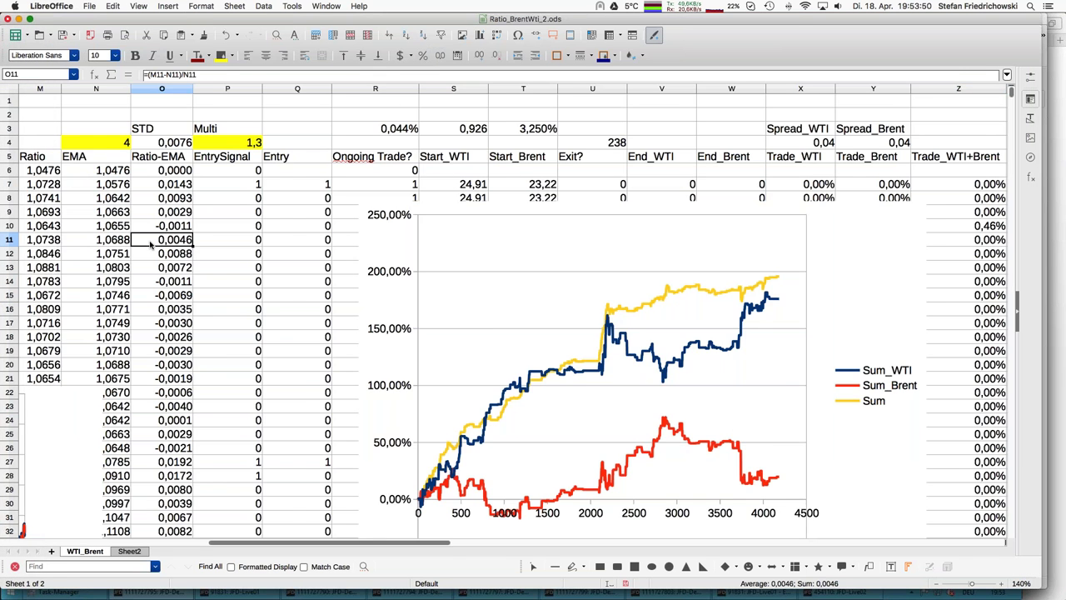
pyautogui.press('Right')
pyautogui.press('Right')
pyautogui.press('Right')
pyautogui.press('Right')
pyautogui.press('Right')
pyautogui.press('Right')
pyautogui.press('Right')
pyautogui.press('Right')
pyautogui.press('Right')
pyautogui.press('Right')
pyautogui.press('Right')
pyautogui.press('Right')
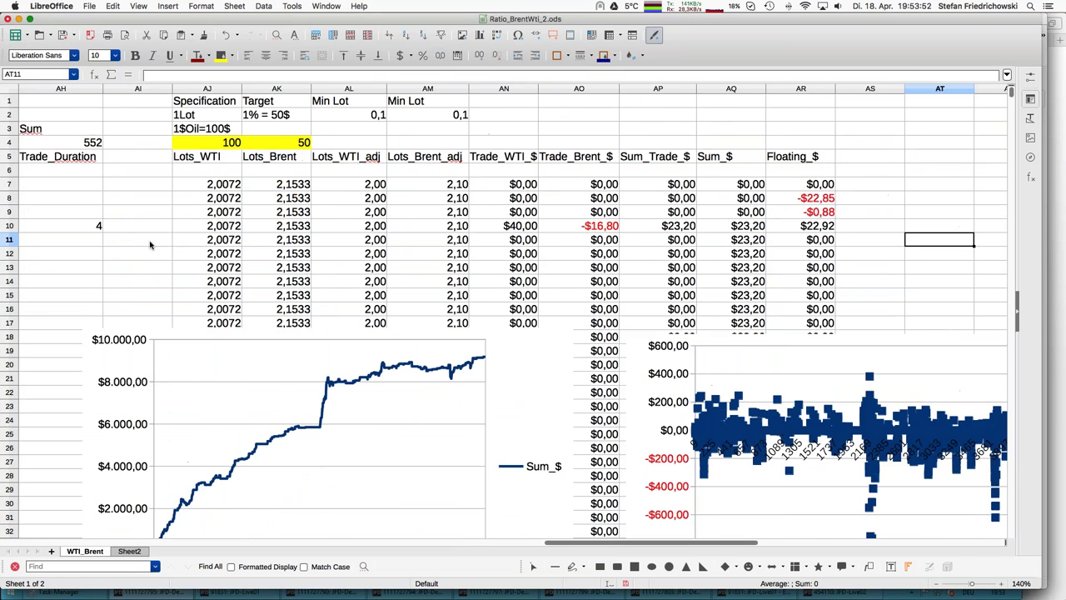
pyautogui.press('Right')
pyautogui.press('Right')
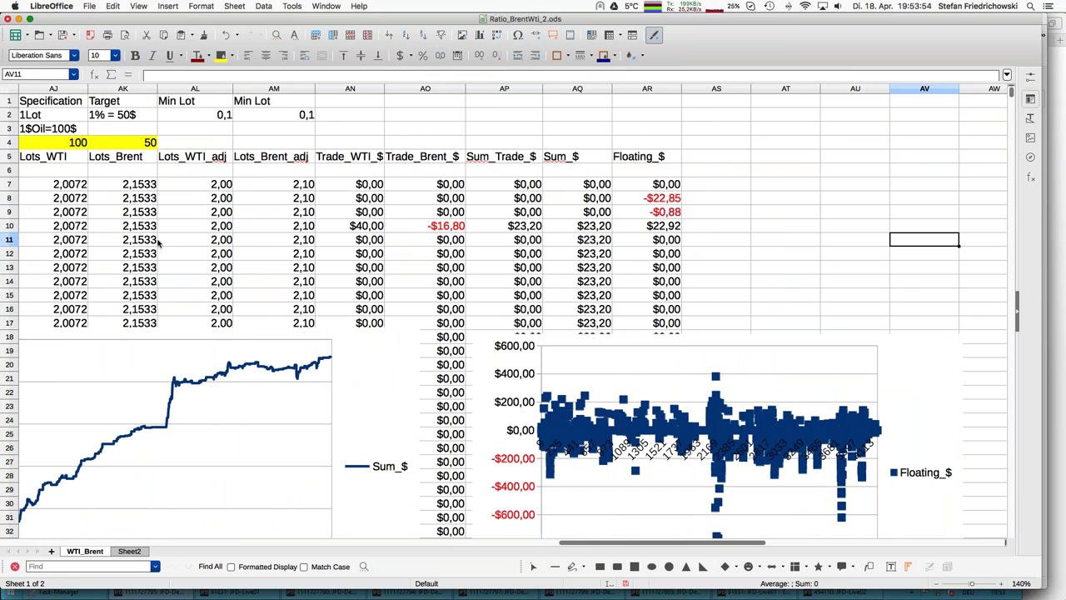
pyautogui.scroll(-1, 459, 243)
pyautogui.scroll(-3, 460, 243)
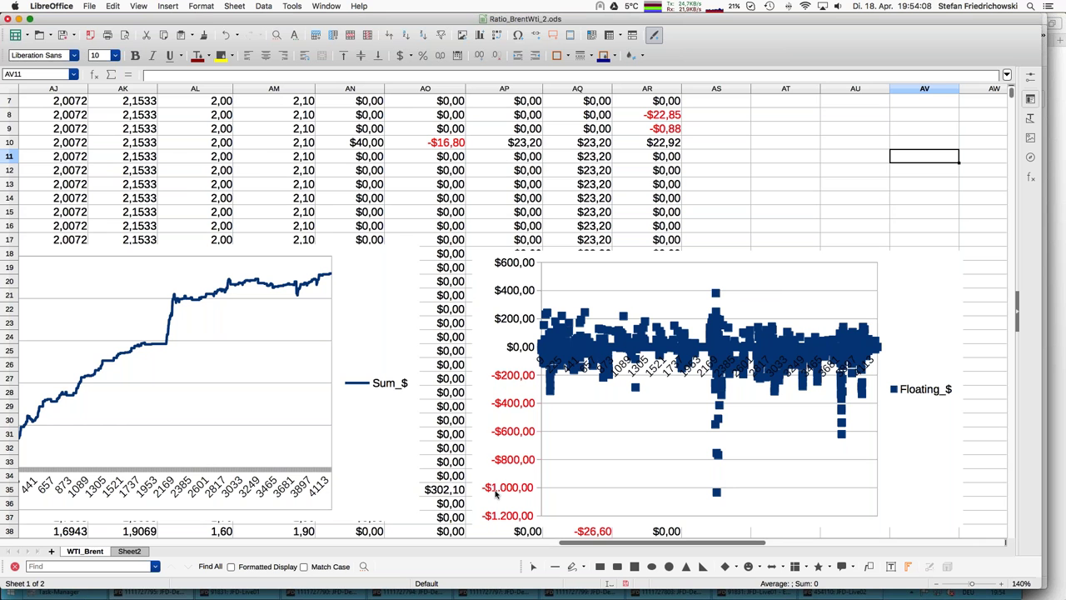
# Examine the adjusted WTI lot formula in AL10 and the minimum lot in AL2 that it refers to
pyautogui.click(180, 144)
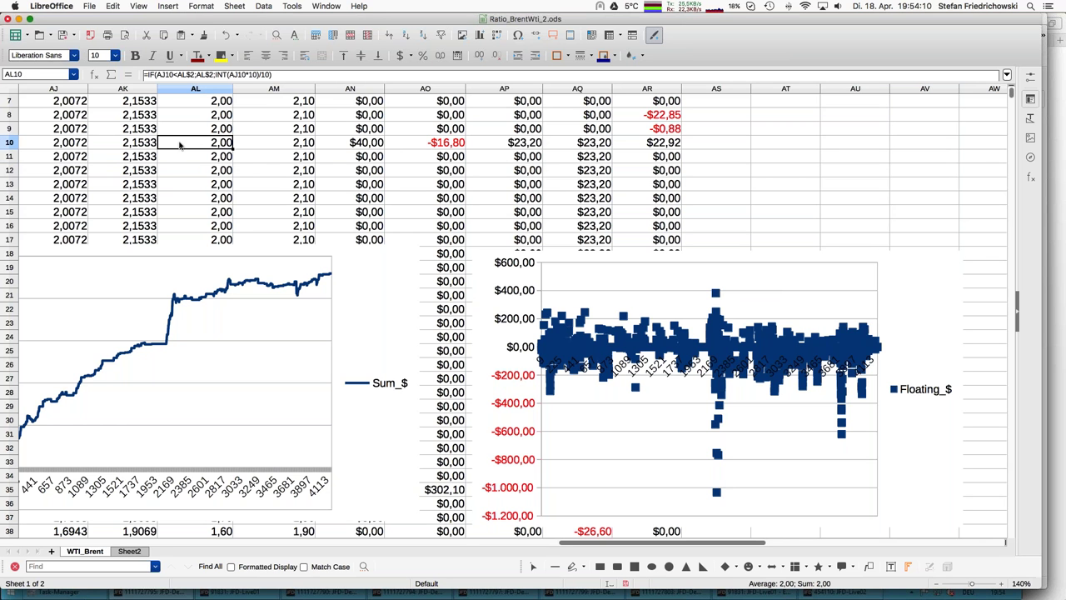
pyautogui.press('Up')
pyautogui.press('Up')
pyautogui.press('Up')
pyautogui.press('Up')
pyautogui.press('Up')
pyautogui.press('Up')
pyautogui.press('Up')
pyautogui.press('Up')
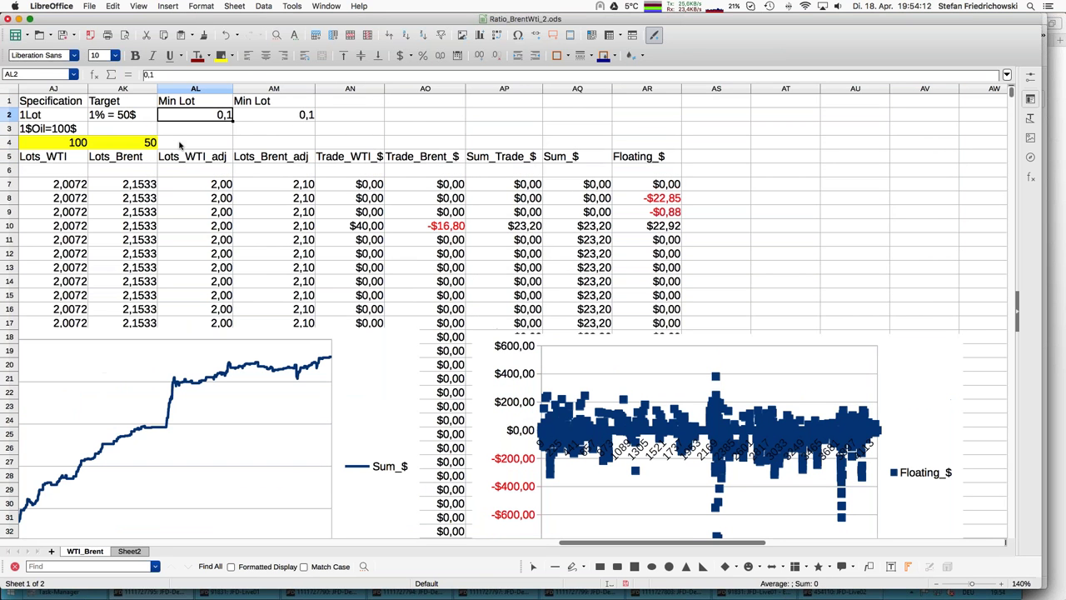
pyautogui.press('Down')
pyautogui.press('Down')
pyautogui.press('Down')
pyautogui.press('Down')
pyautogui.press('Down')
pyautogui.press('Down')
pyautogui.press('Down')
pyautogui.press('Down')
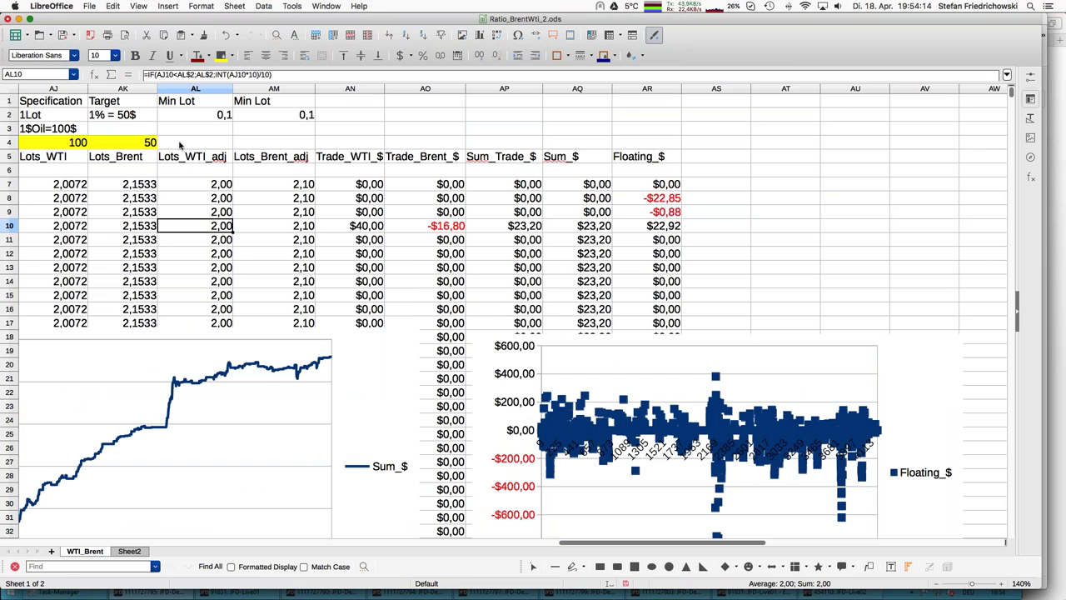
# Examine the adjusted lots at the end of column AL, row 4190, and return to the top of the table, selecting AM10
pyautogui.press('Down')
pyautogui.press('Down')
pyautogui.press('super+Down')
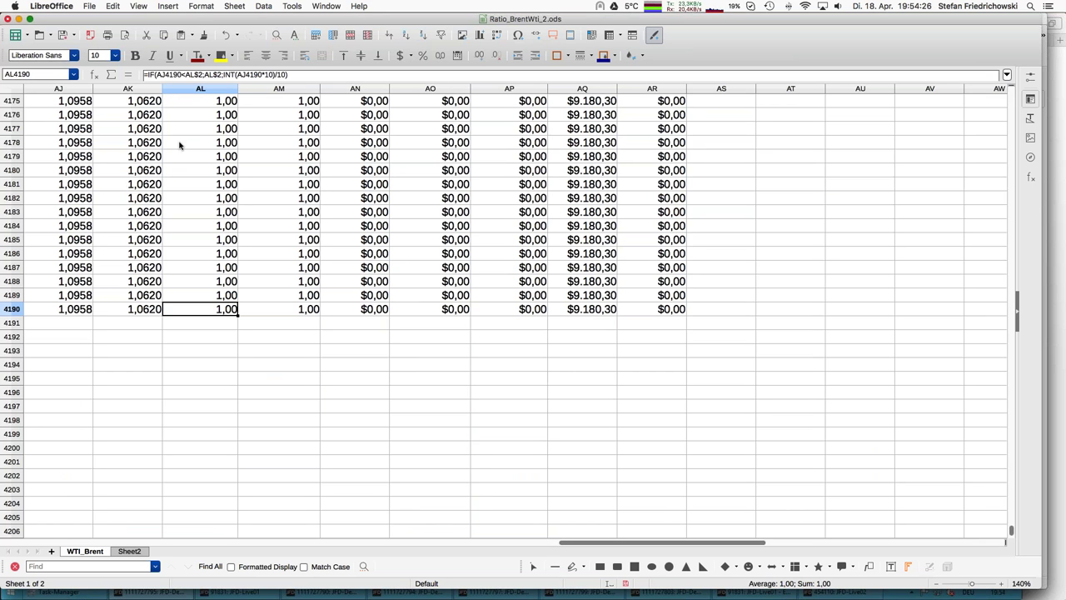
pyautogui.press('pageup')
pyautogui.press('pageup')
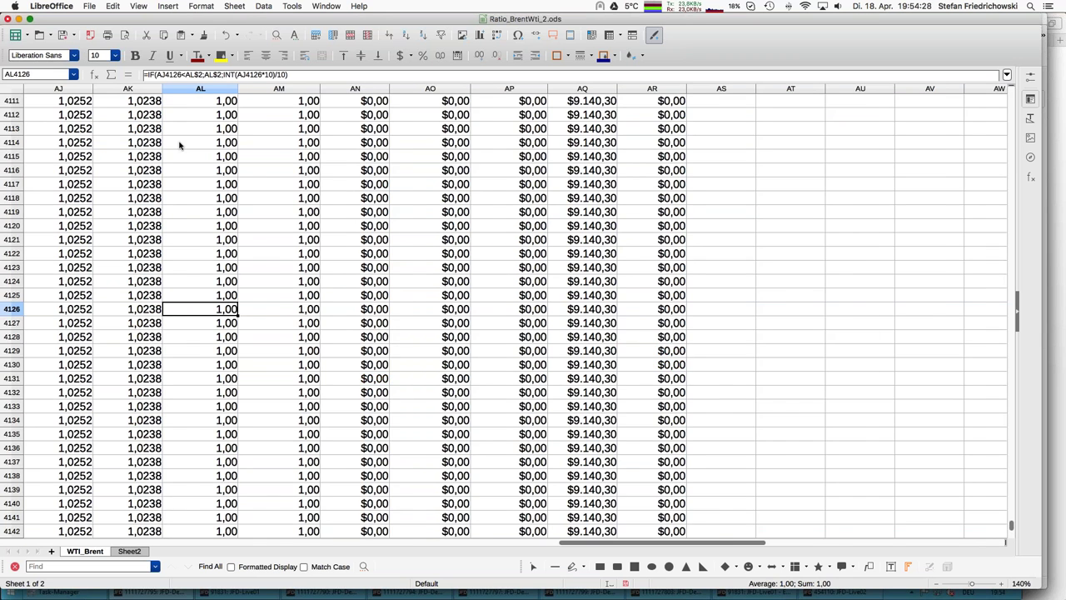
pyautogui.hotkey('ctrl', 'Up')
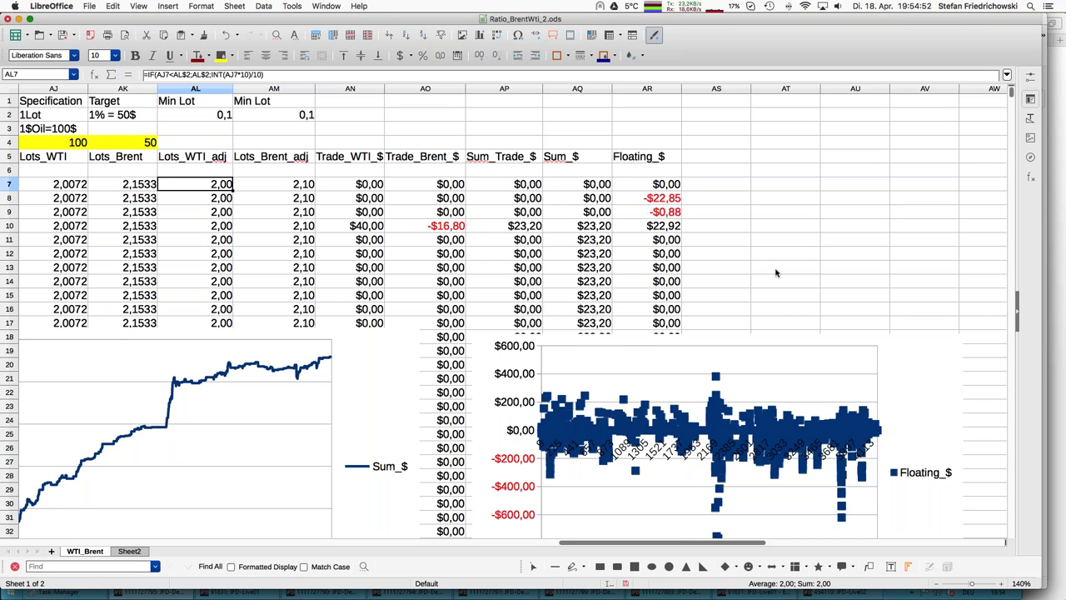
pyautogui.click(308, 228)
# Switch to the presentation JFD_Brokers_Webinar_PairTrading_GE_20170418.odp and advance to the slide "Was geht sonst noch?"
pyautogui.moveTo(4, 225)
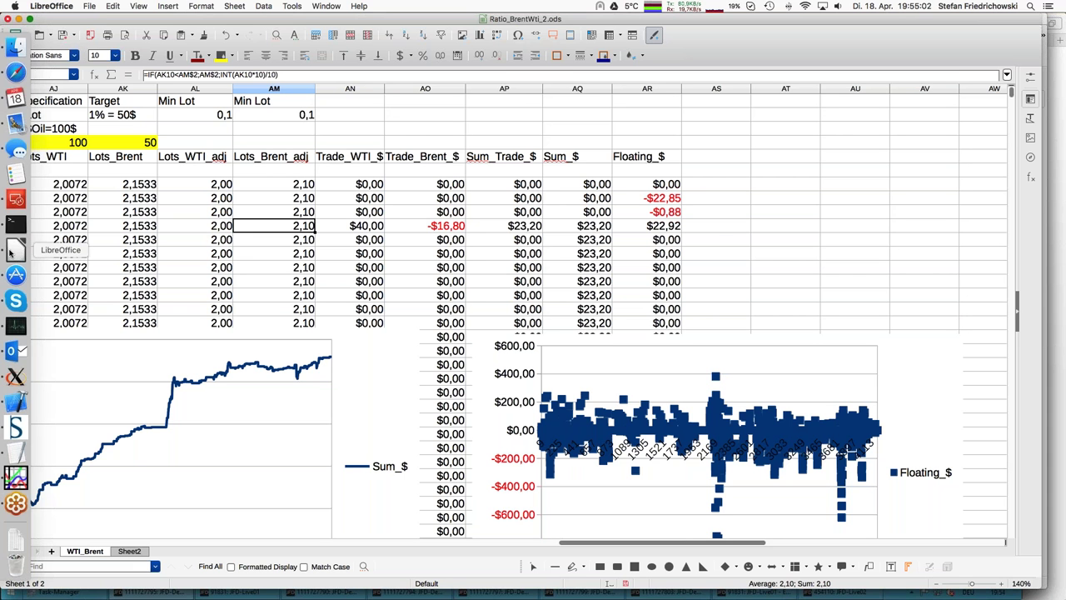
pyautogui.click(326, 5)
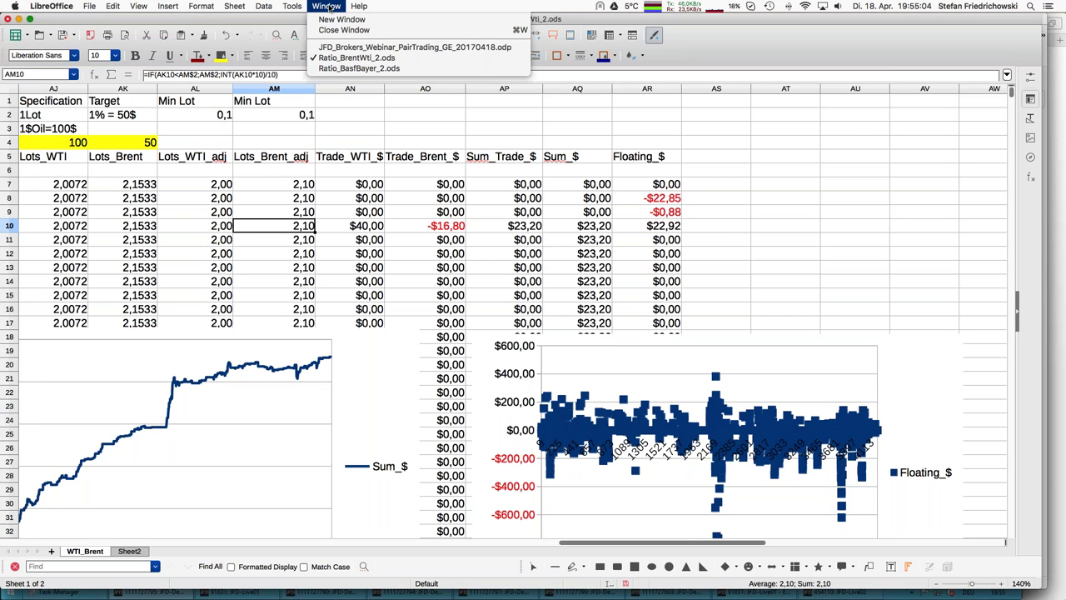
pyautogui.click(341, 47)
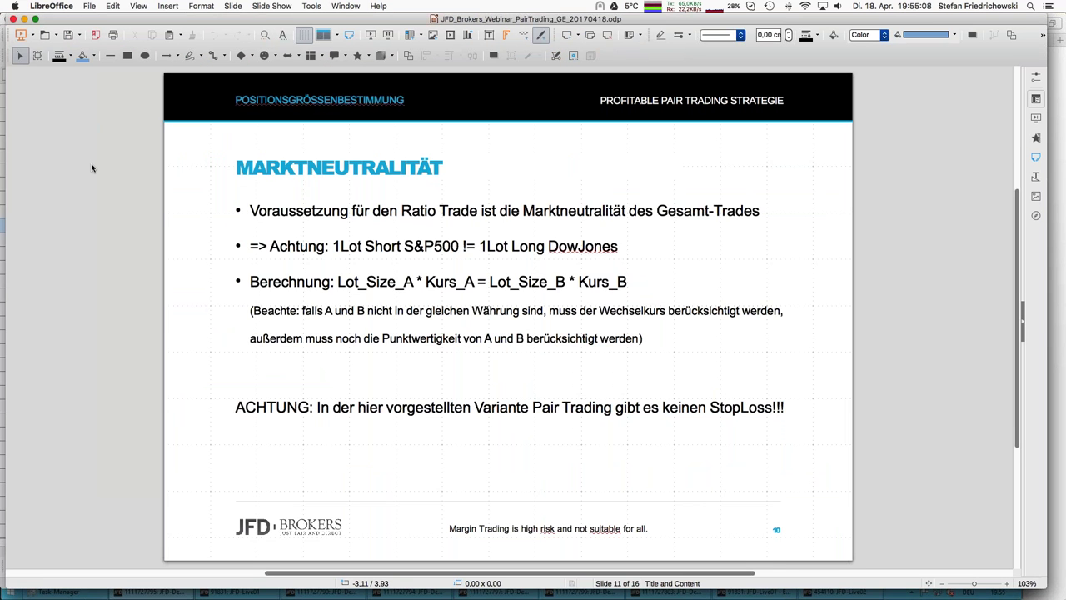
pyautogui.press('pagedown')
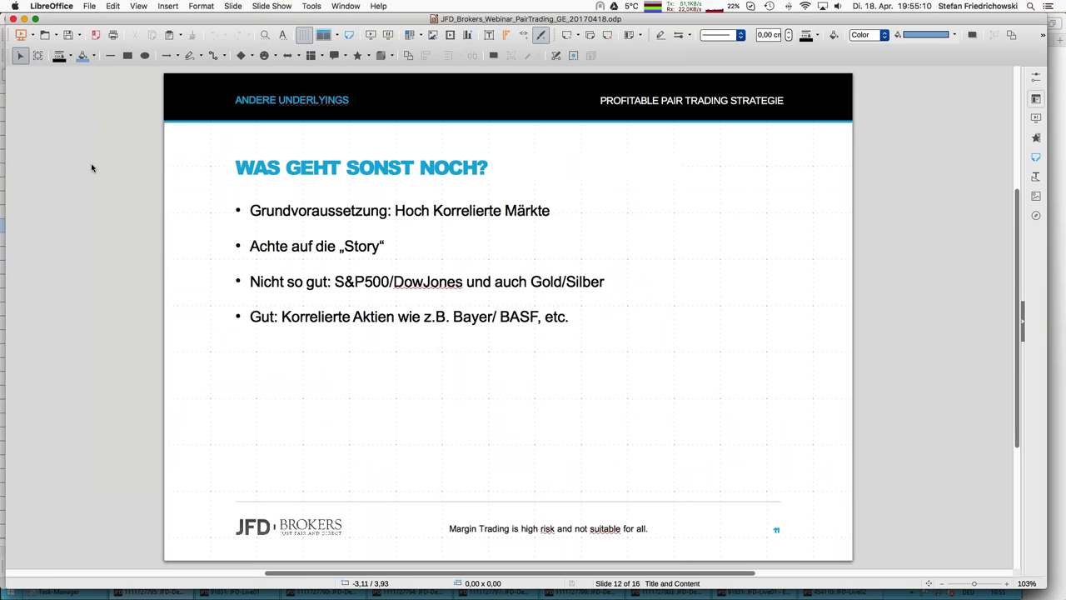